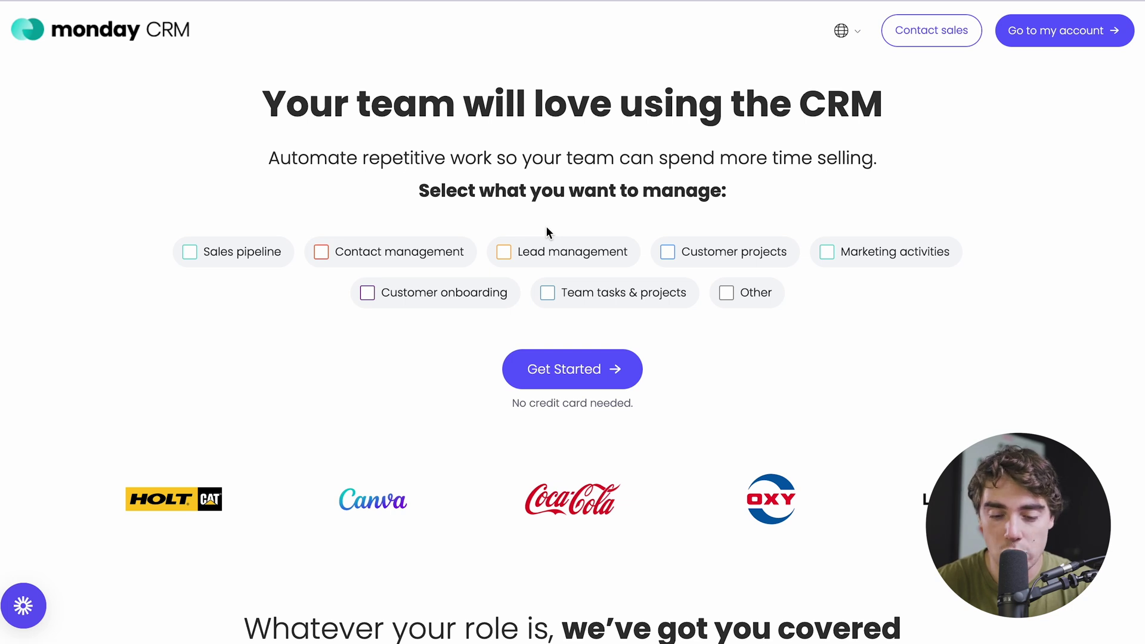
- Start the free monday CRM signup using the suggested email address
left_click(540, 370)
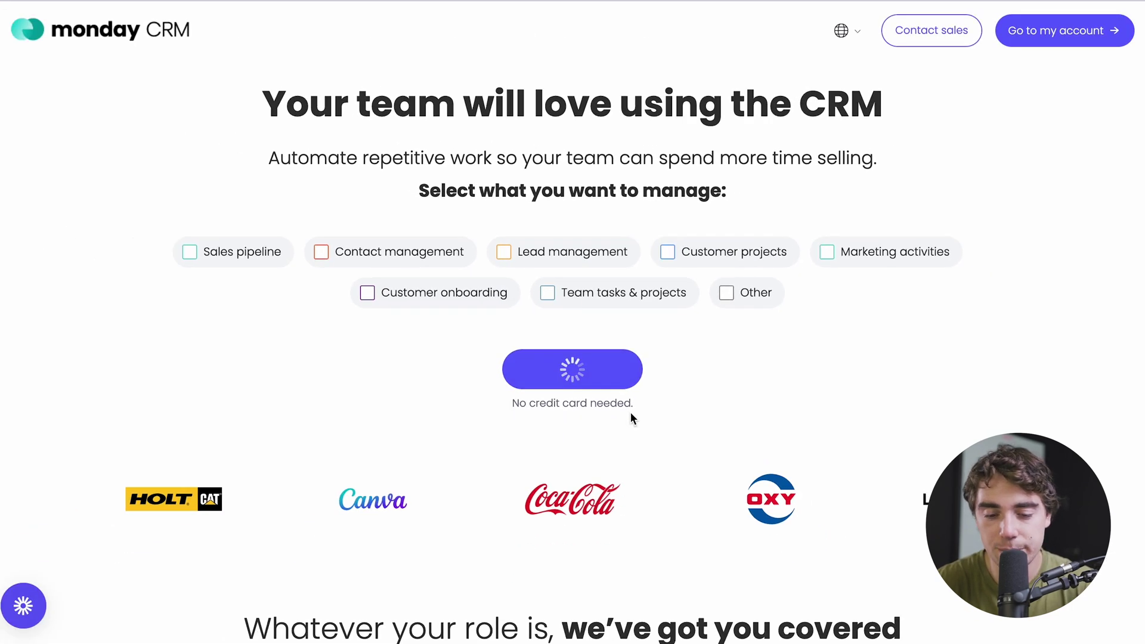
type("cam@")
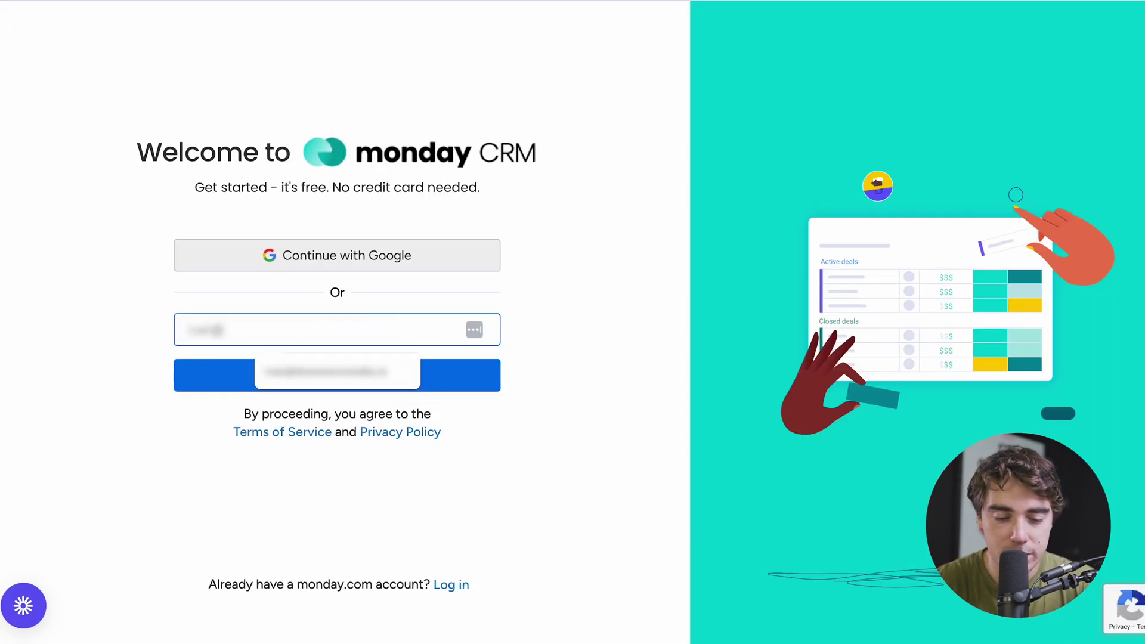
key("Down")
key("Return")
key("Return")
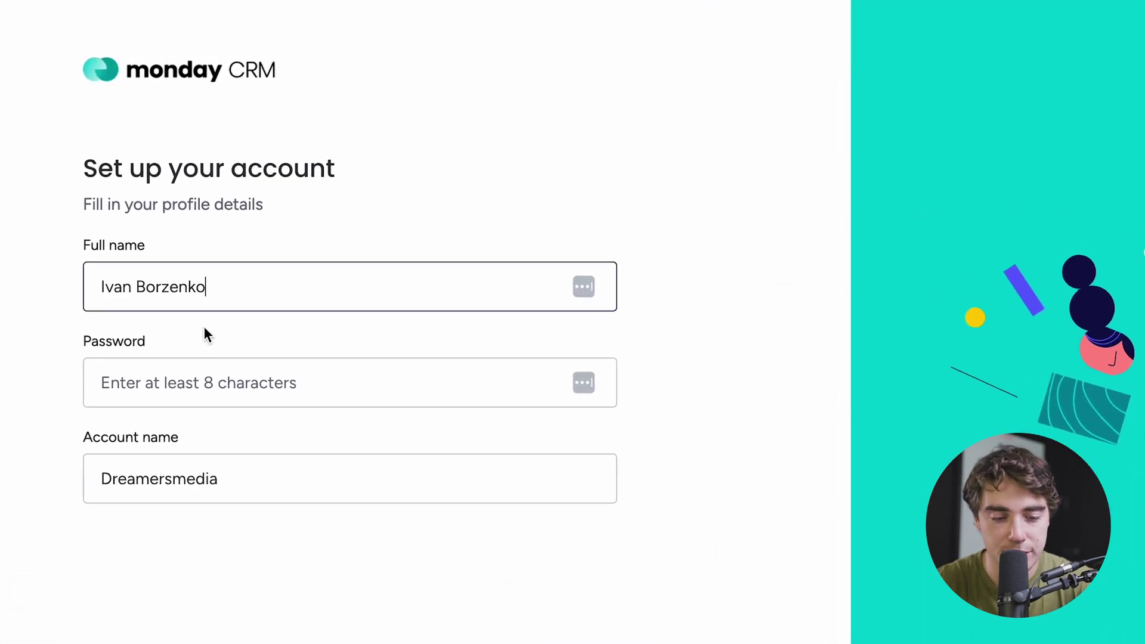
- Fill in the full name and password, and replace the account name with 'Testing C'
key("ctrl+a")
key("BackSpace")
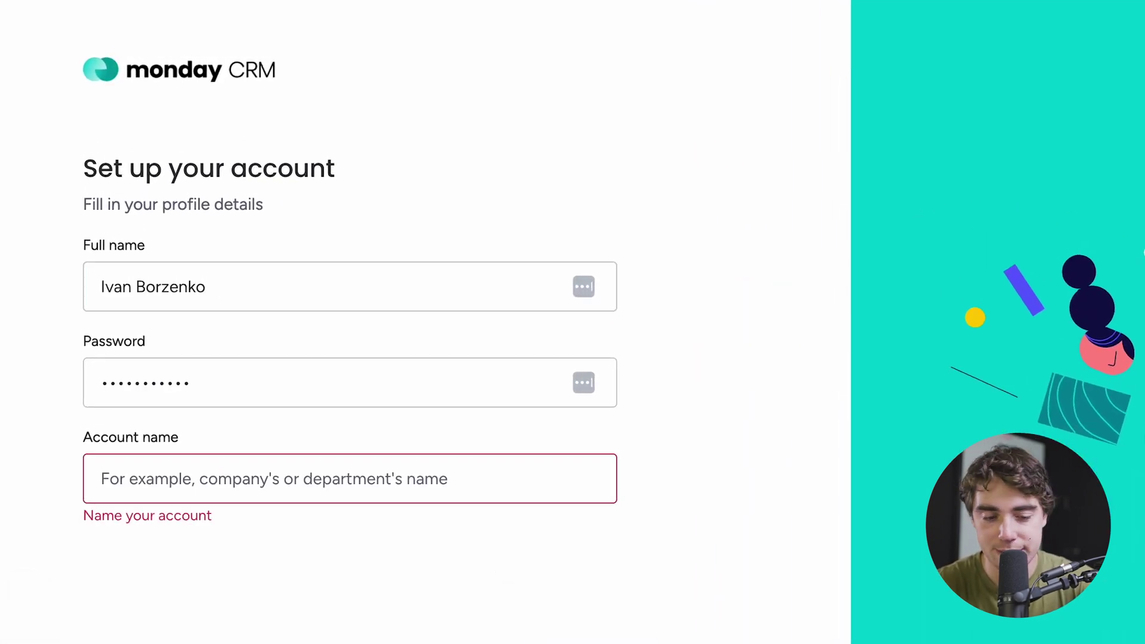
type("Testing C")
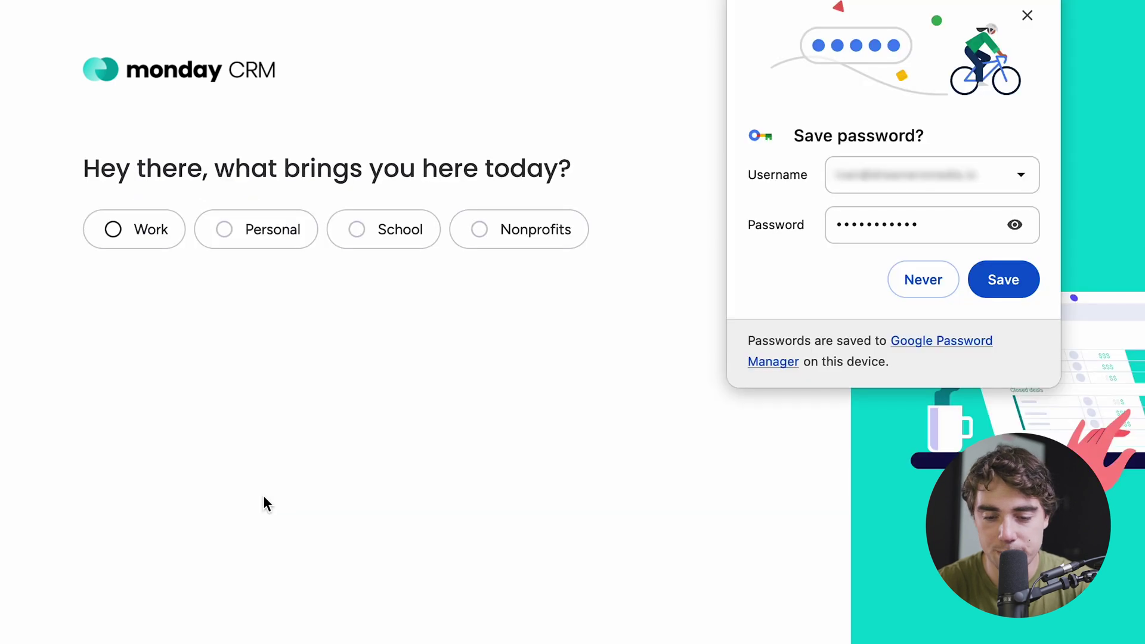
- Answer onboarding: for work, business owner, only me, 1-19 people, Food Production, CEO role
left_click(137, 229)
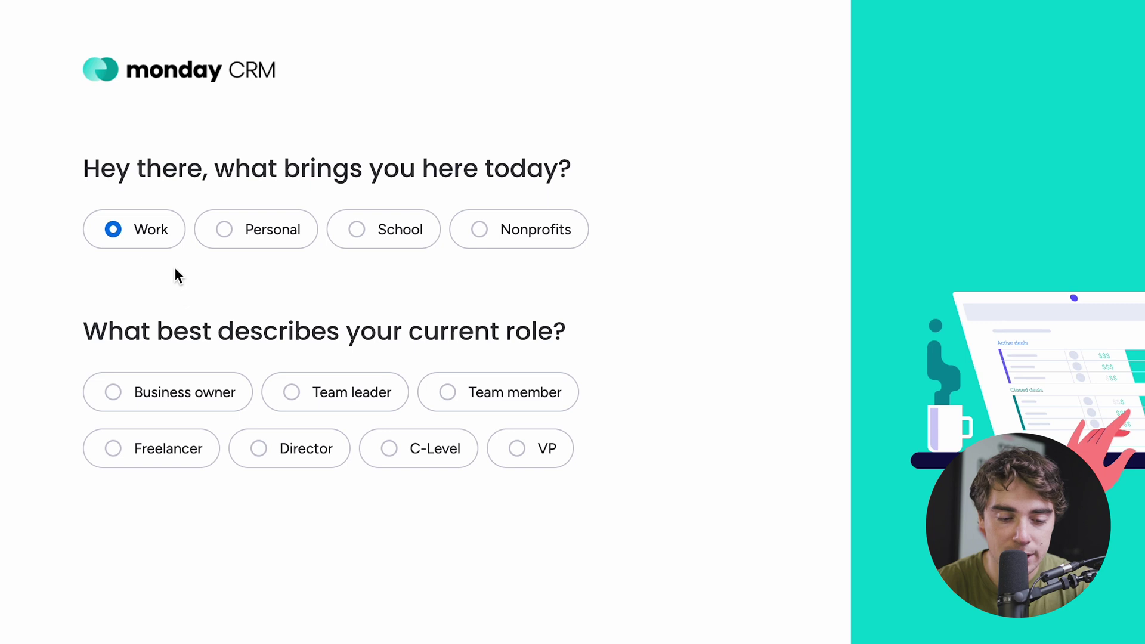
left_click(144, 388)
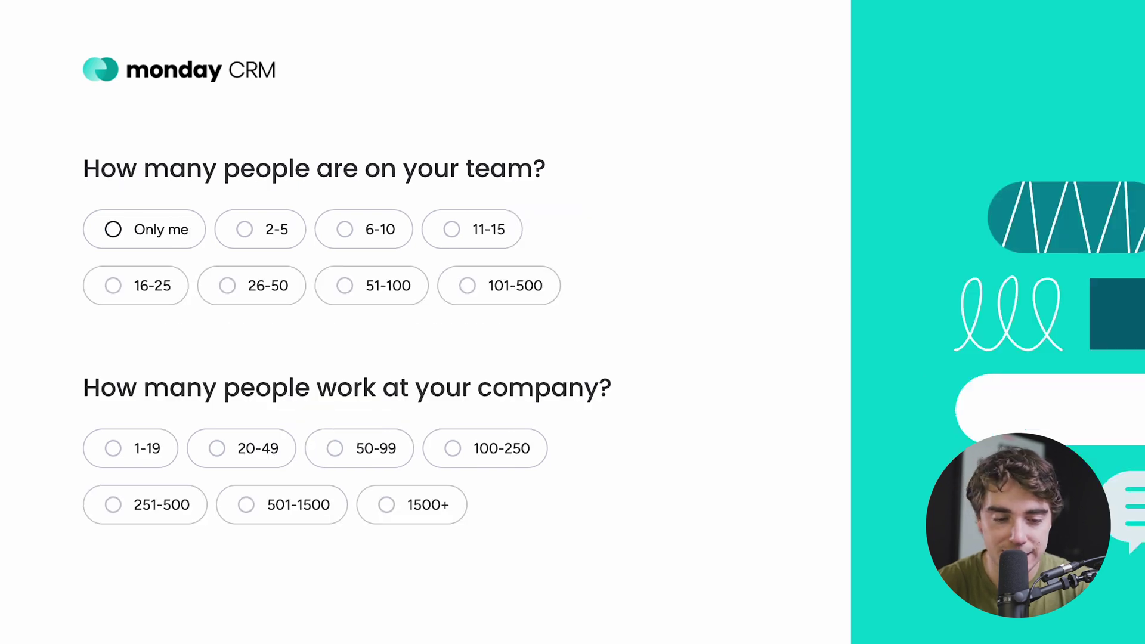
left_click(121, 230)
left_click(124, 465)
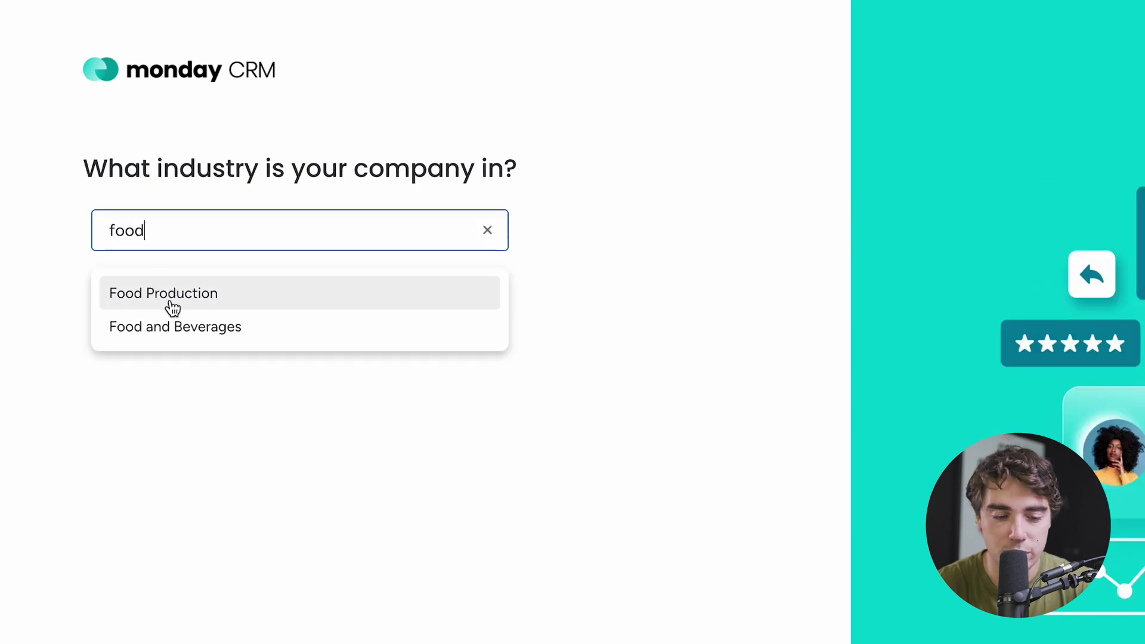
left_click(173, 304)
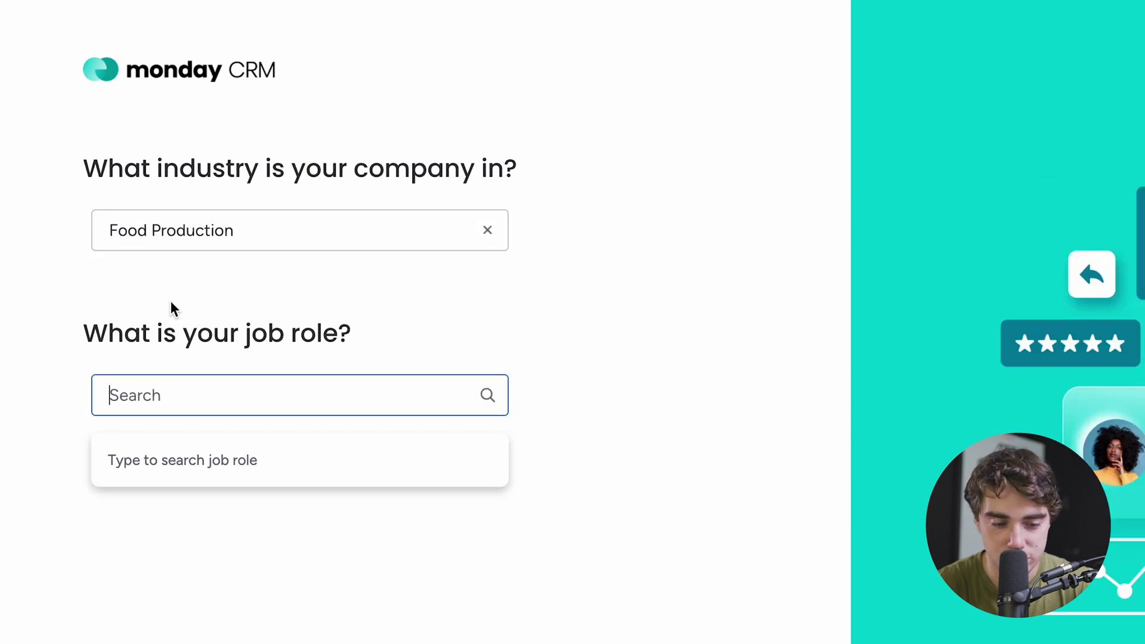
type("ceo")
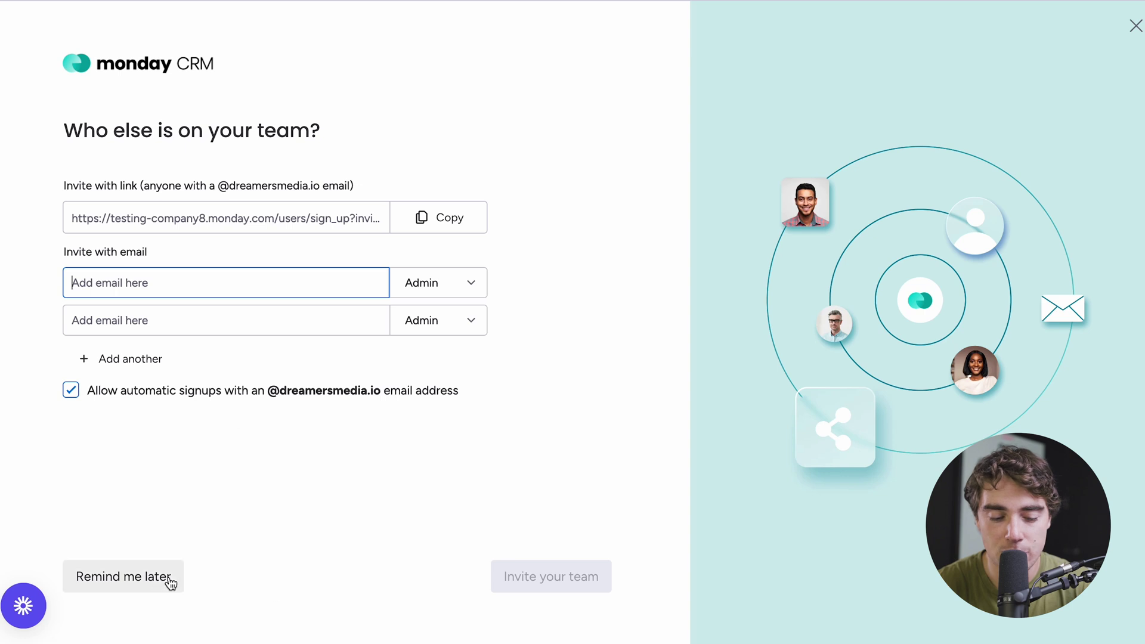
- Postpone teammate invites and name the board 'Contacts'
left_click(134, 576)
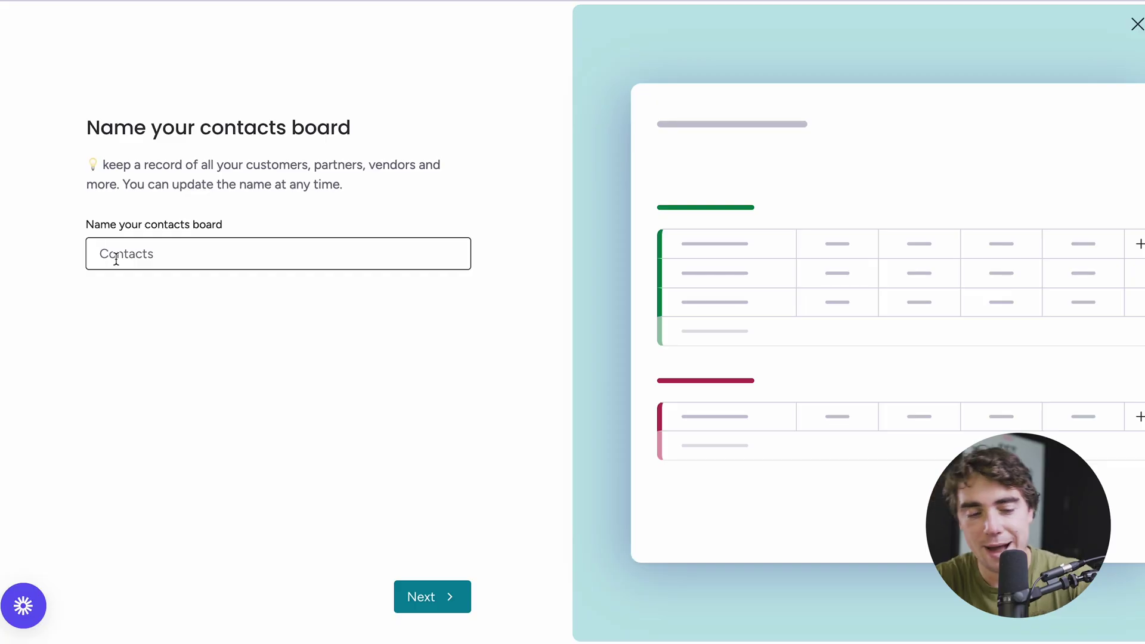
type("Contacts")
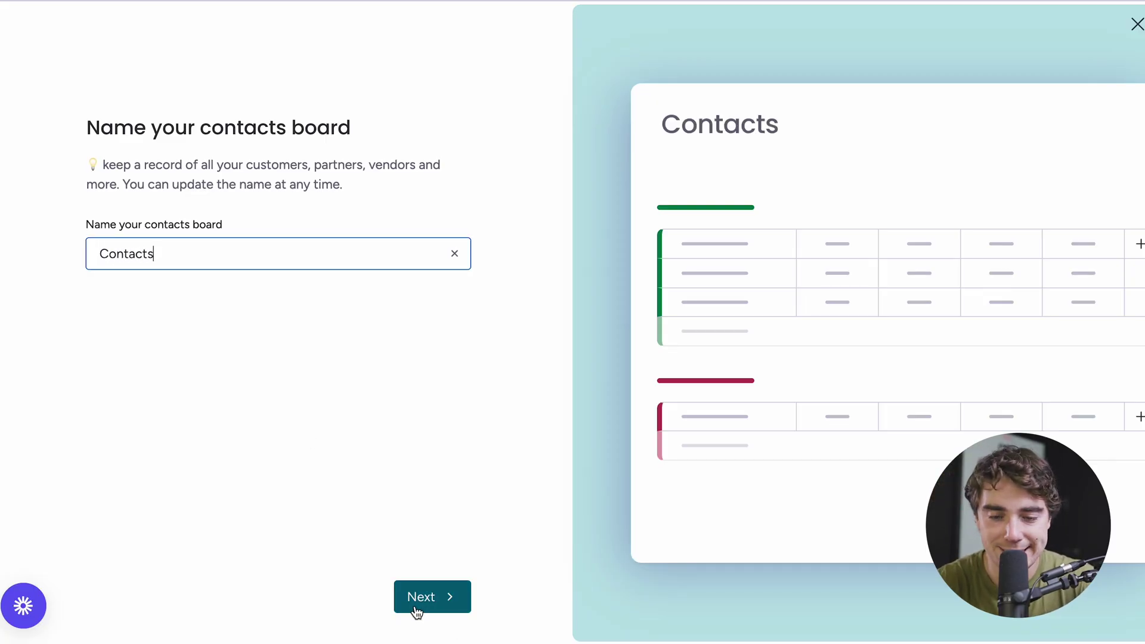
left_click(416, 613)
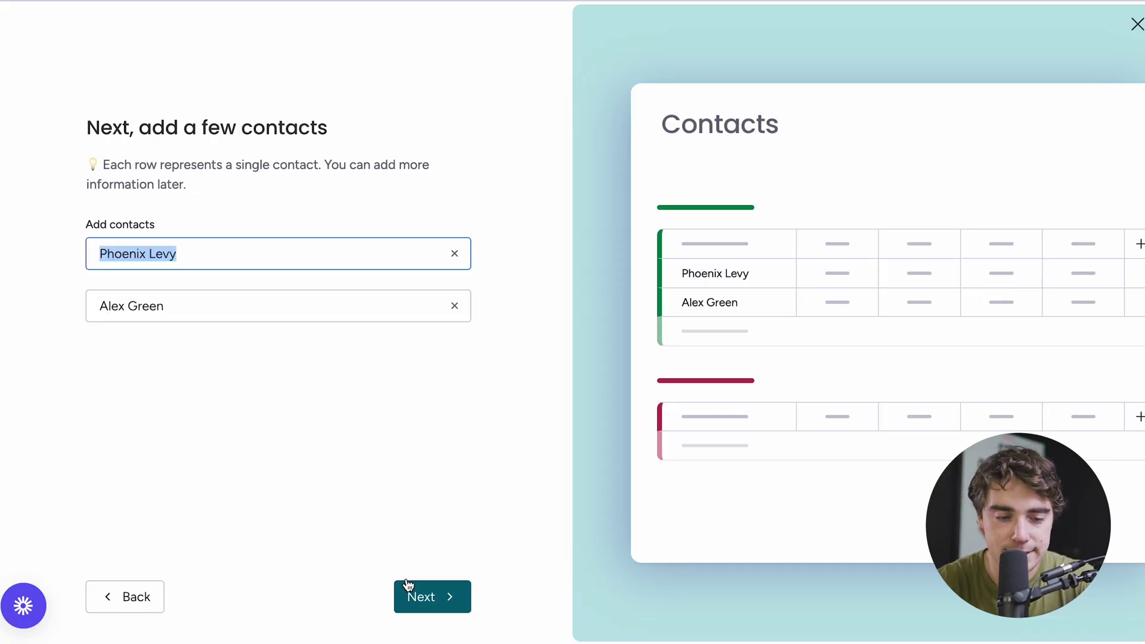
- Replace the two sample contacts with new contact names and continue to grouping
key("ctrl+a")
type("John")
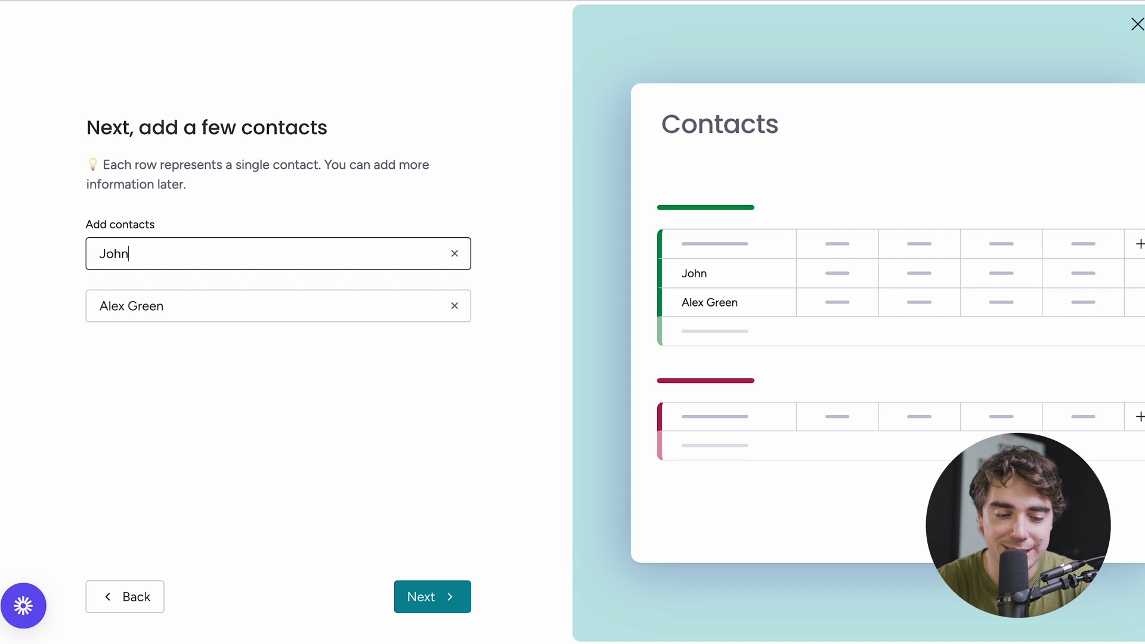
type(" Smith")
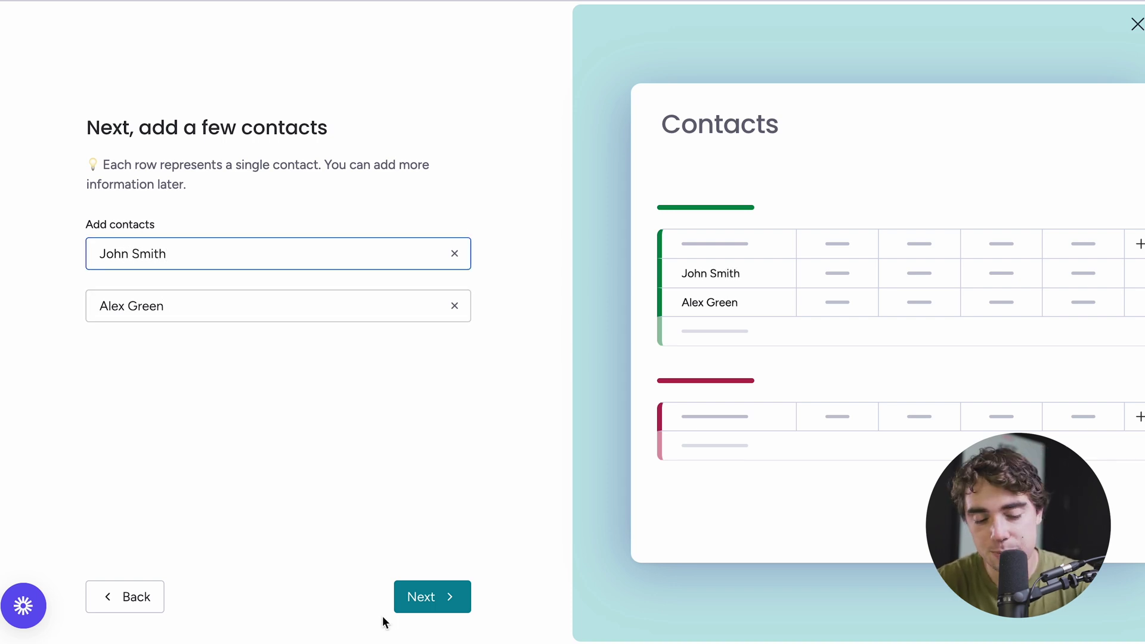
left_click(398, 609)
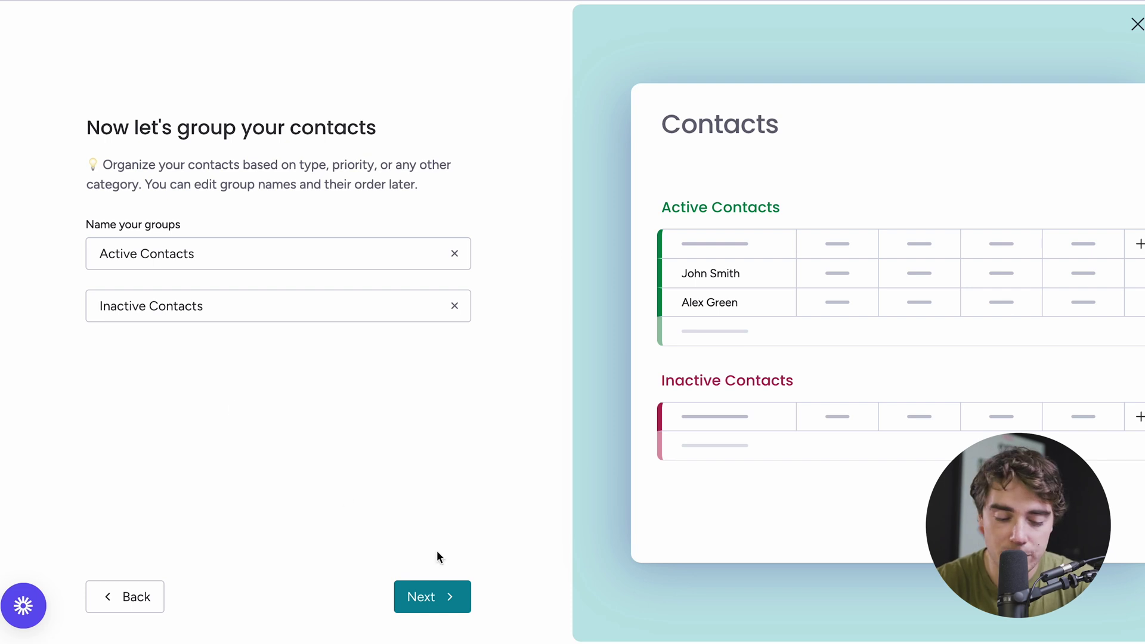
- Keep the default groups, add Accounts and Priority columns, and finish setup
left_click(439, 589)
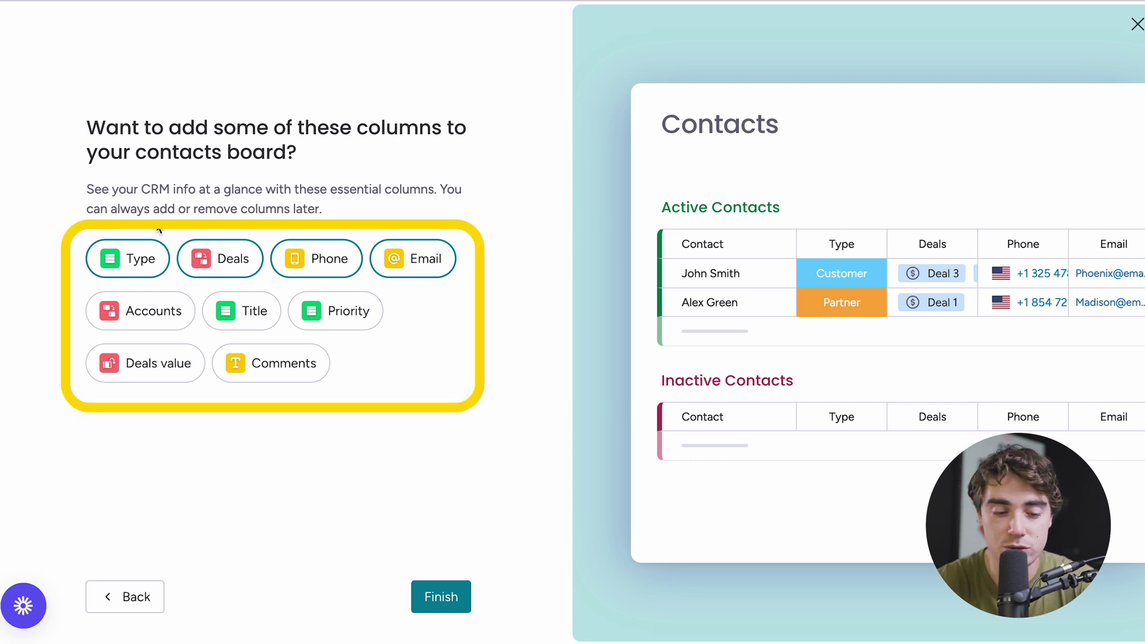
left_click(121, 312)
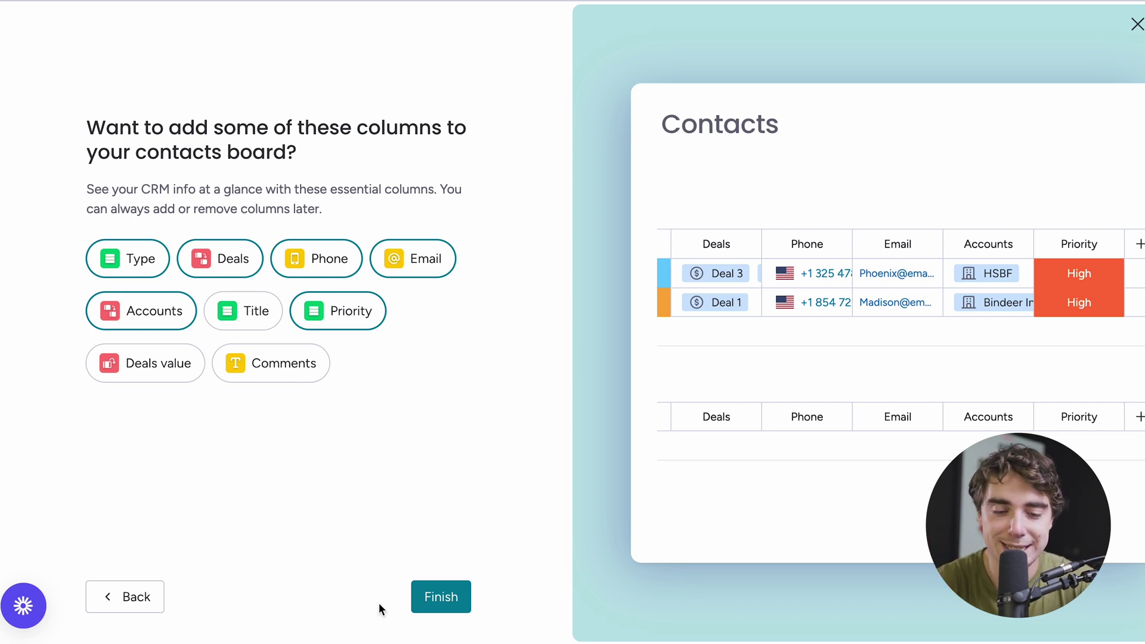
left_click(428, 600)
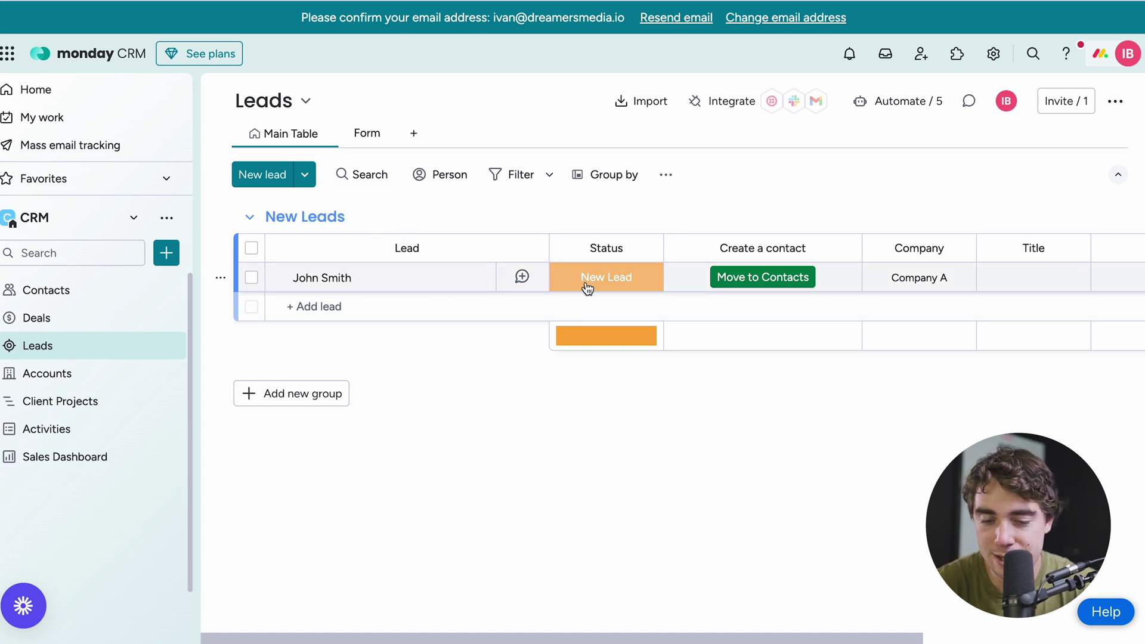
- Scroll the Leads table right to reveal the Company, Title, Email and Phone columns
scroll(587, 287, "right", 2)
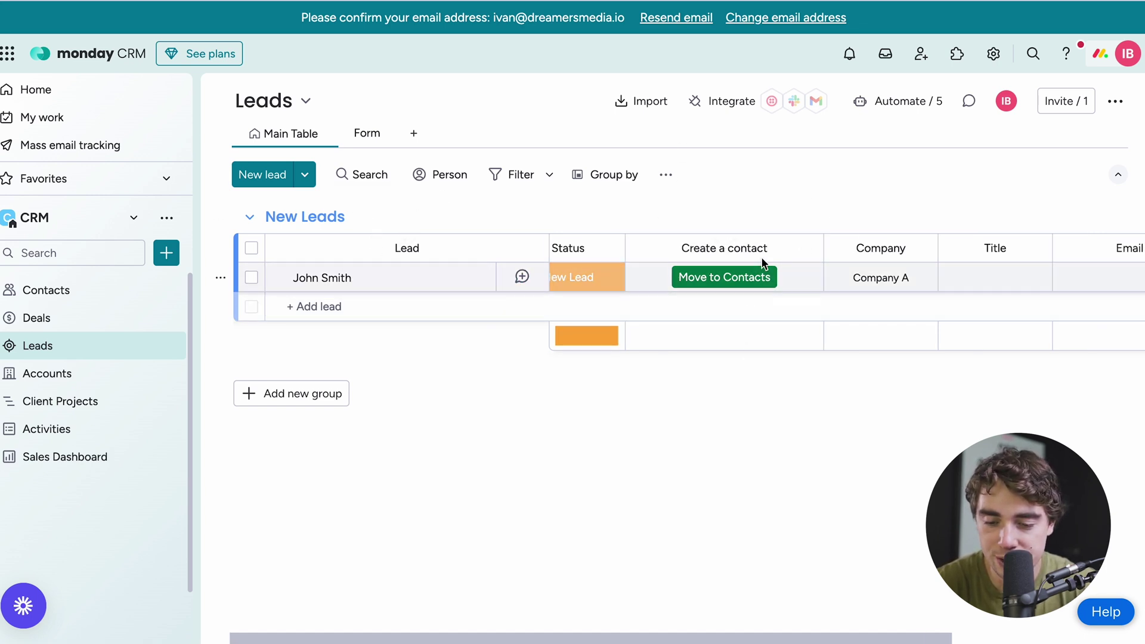
scroll(692, 245, "right", 6)
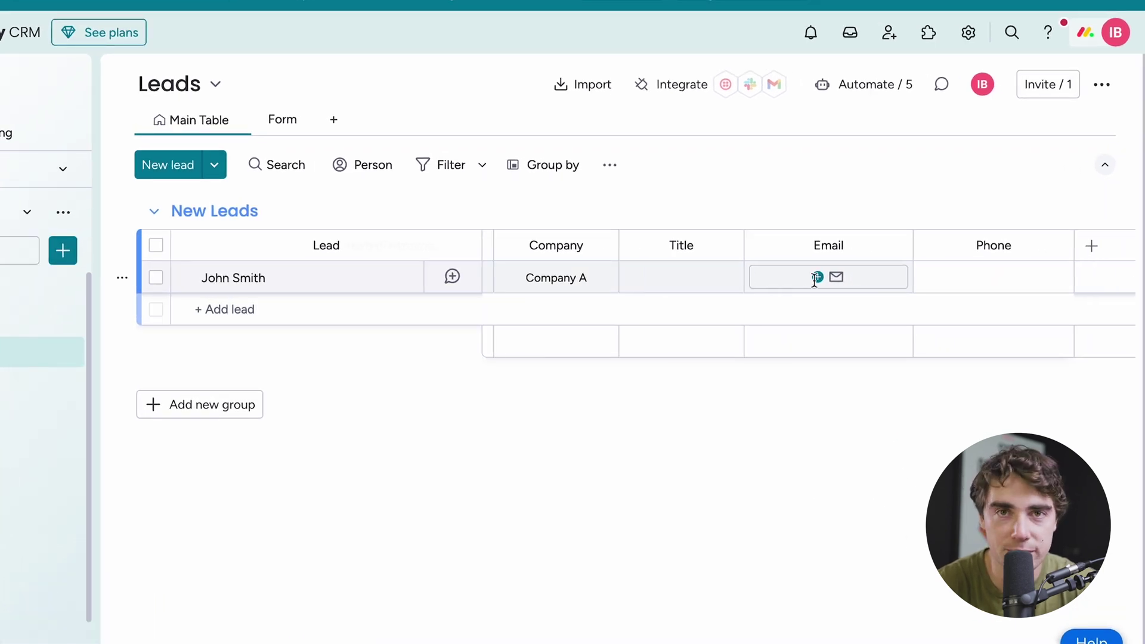
left_click(1092, 247)
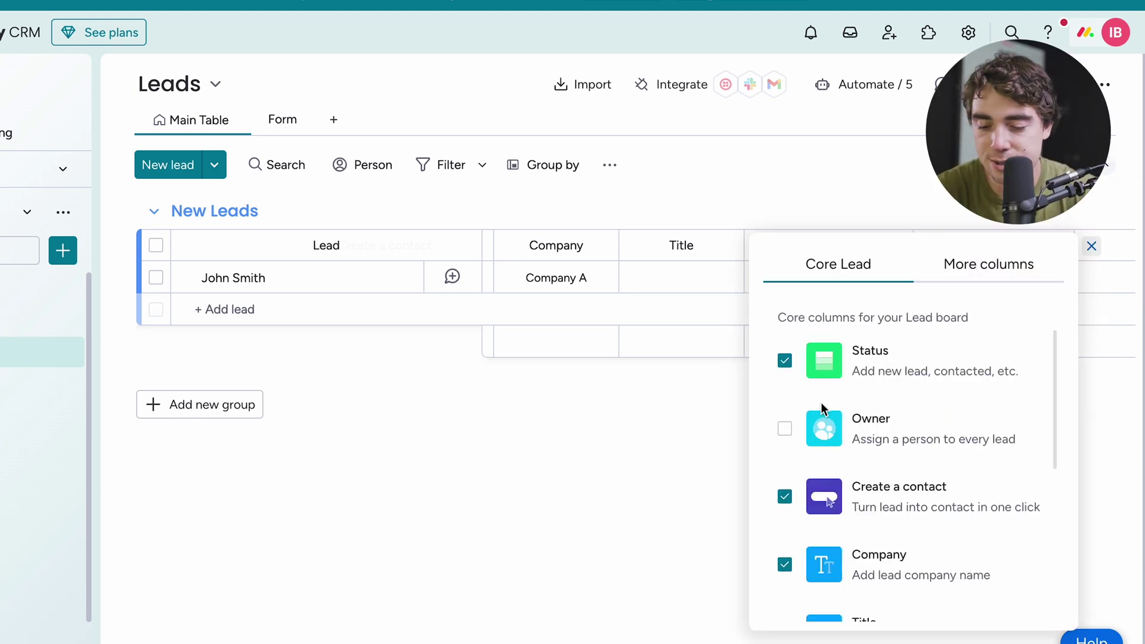
scroll(804, 402, "down", 5)
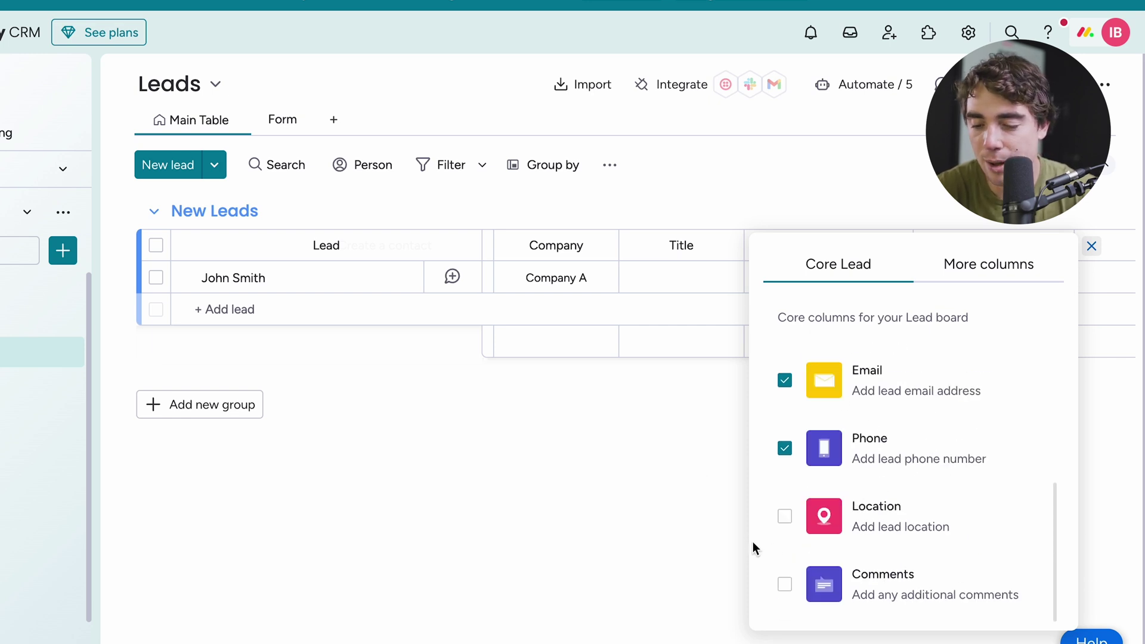
left_click(982, 270)
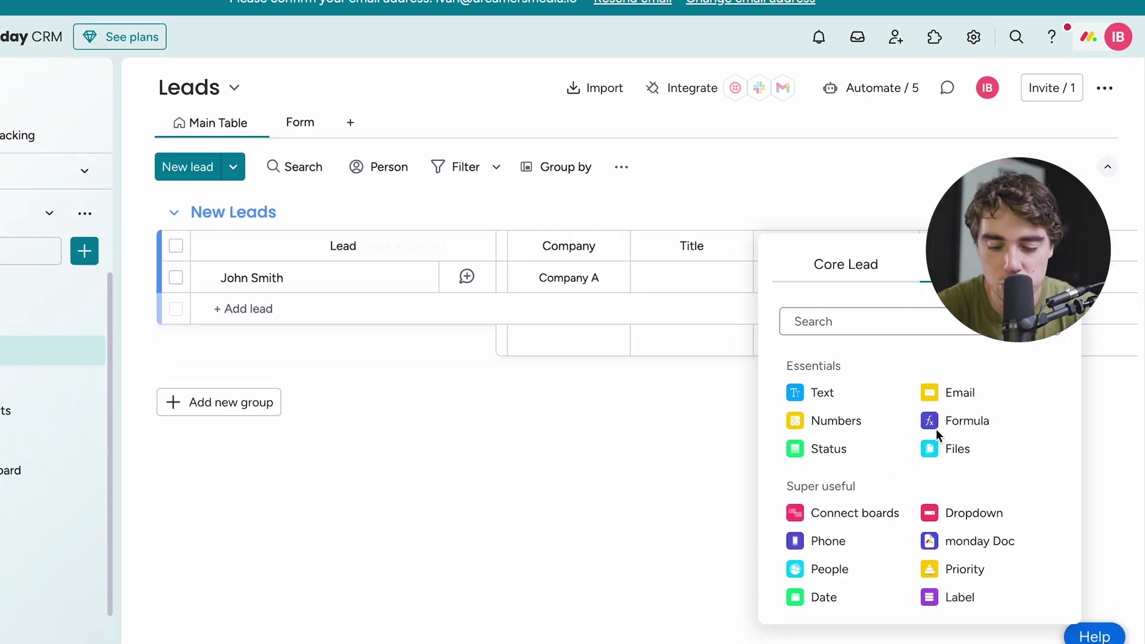
left_click(1092, 246)
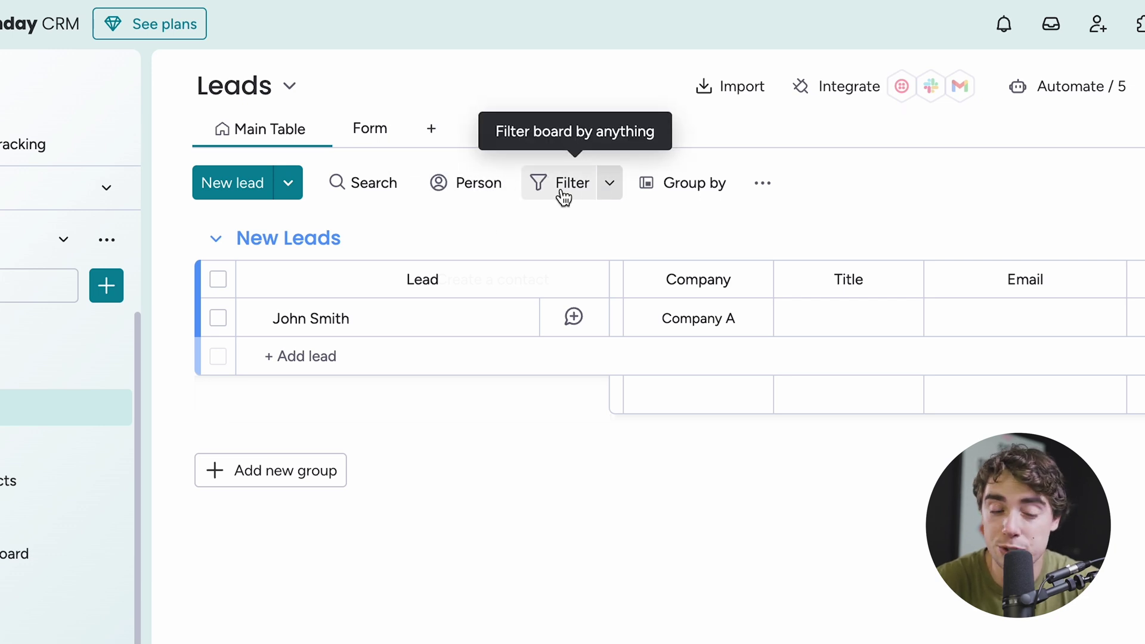
- Add a 'Trade Show Leads' group and rename New Leads to 'Normal Leads'
left_click(280, 469)
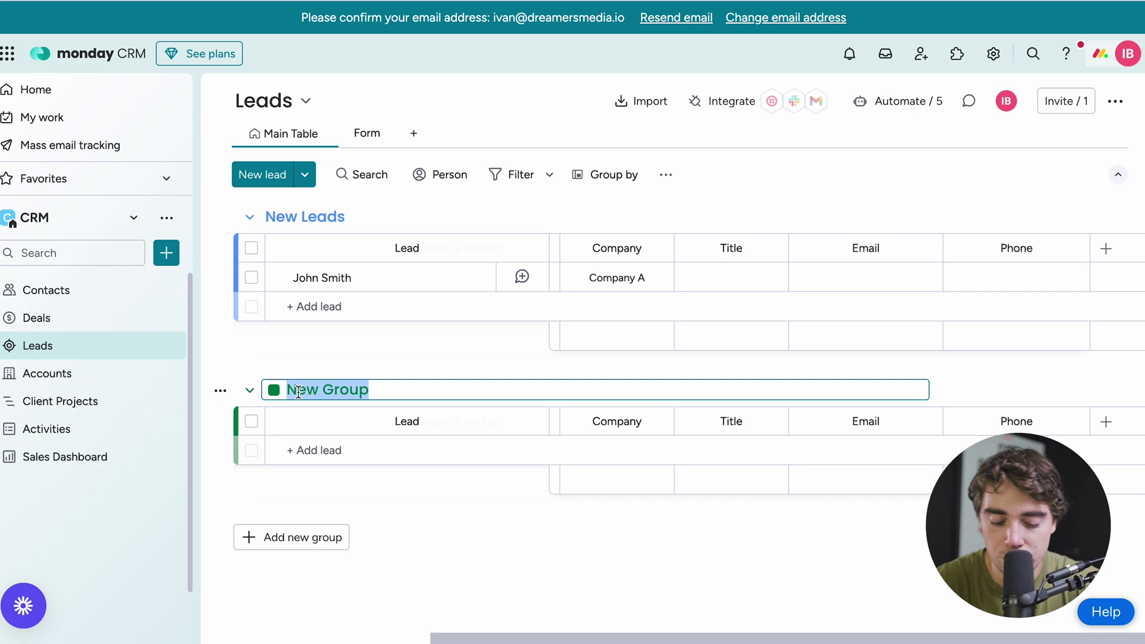
type("Trade Sh")
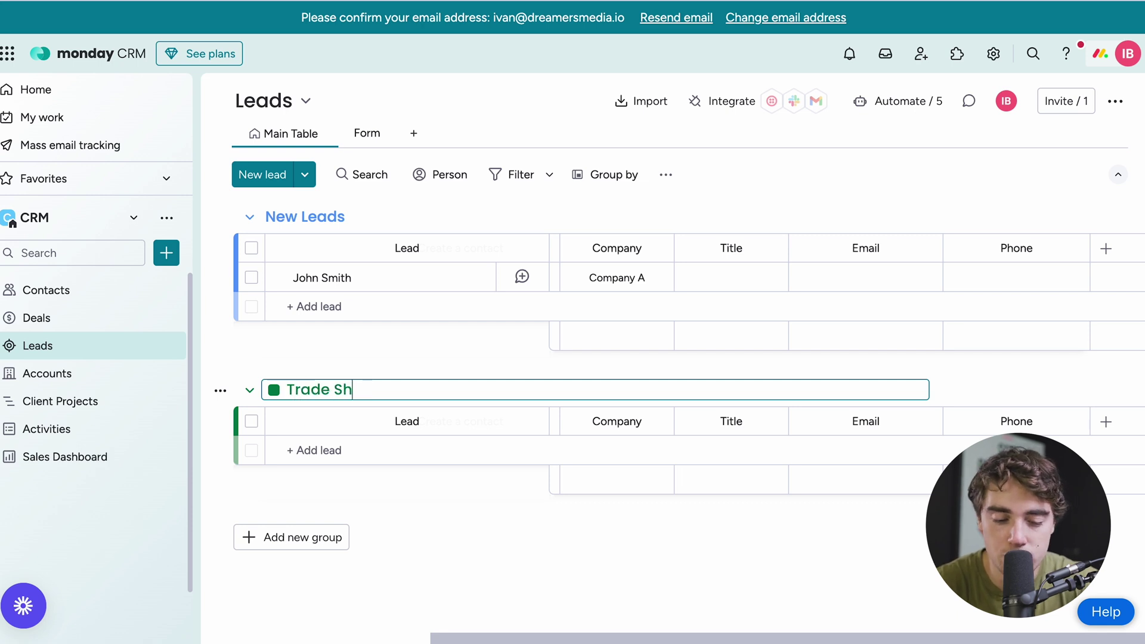
type("ow Leads")
left_click(267, 219)
type("Normal Leads")
key("Return")
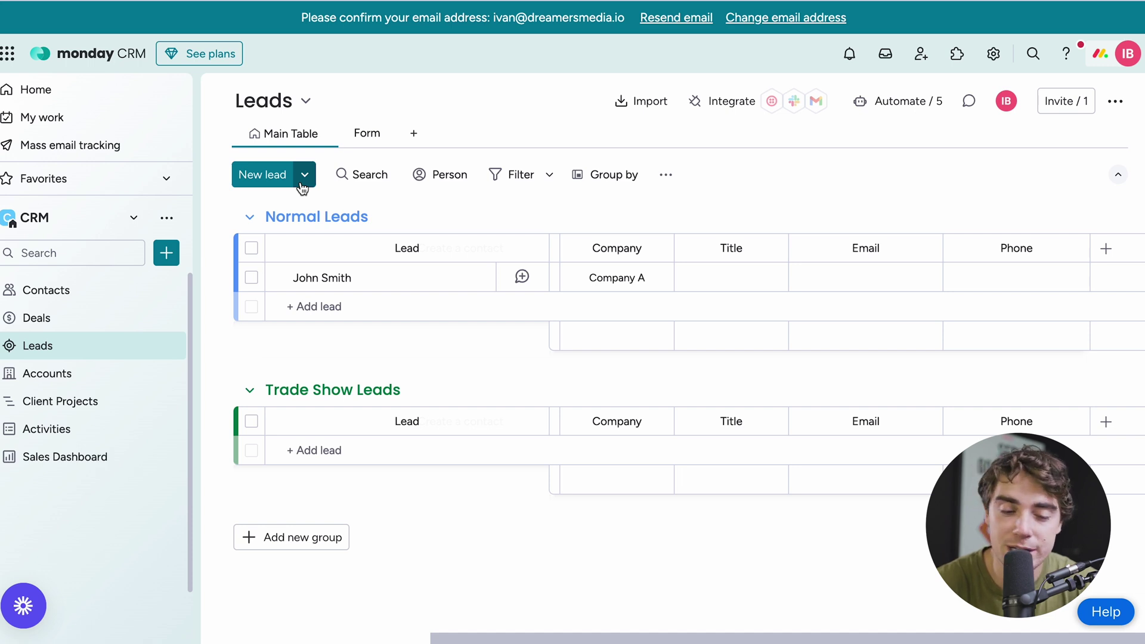
- Add a lead with the default name 'New lead' to the Normal Leads group
left_click(277, 178)
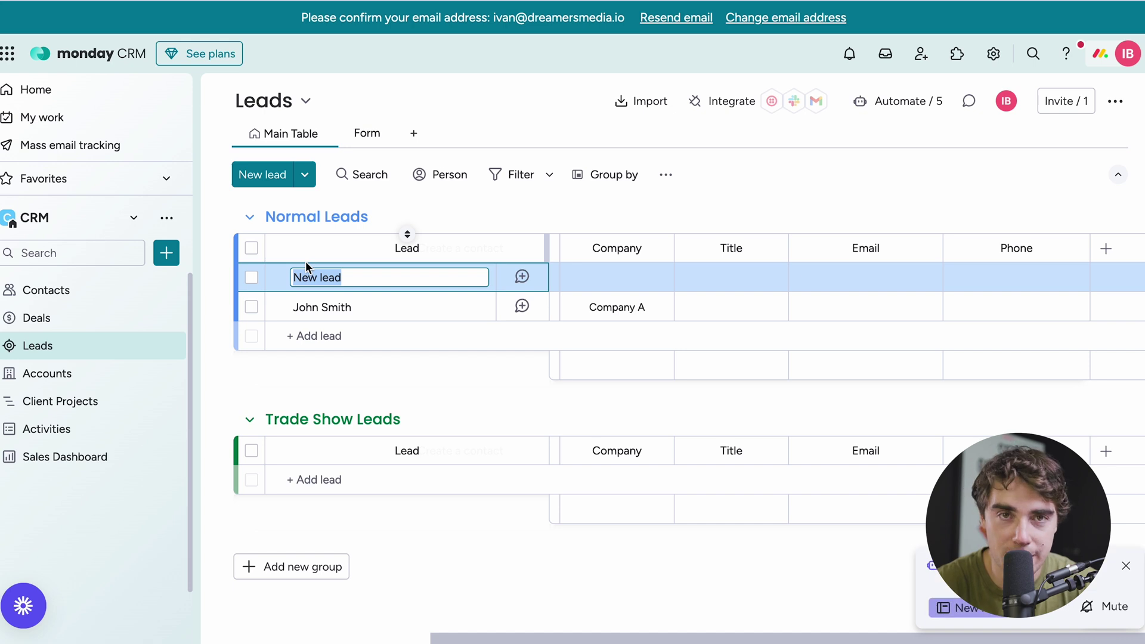
left_click(468, 152)
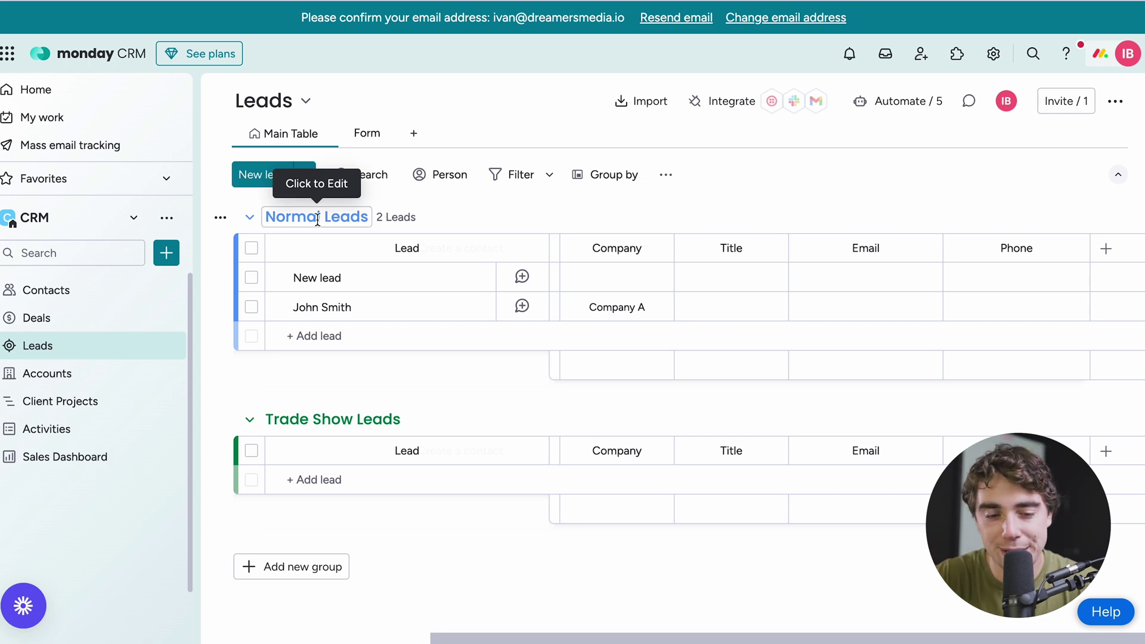
- Choose Import leads from the New lead options to open the file upload wizard
left_click(309, 182)
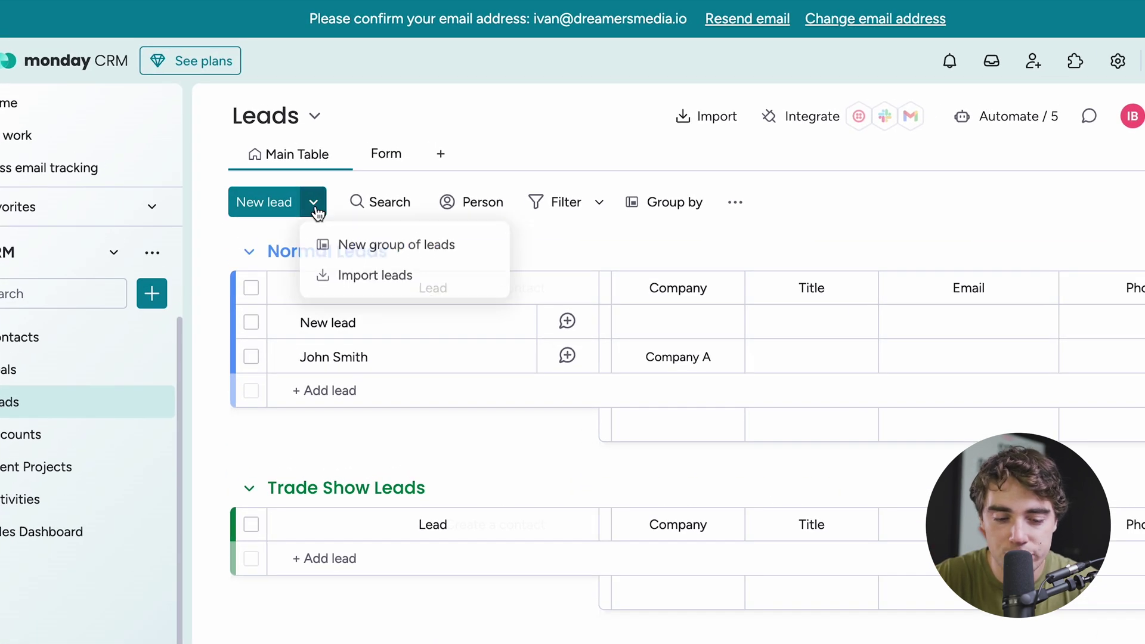
left_click(371, 283)
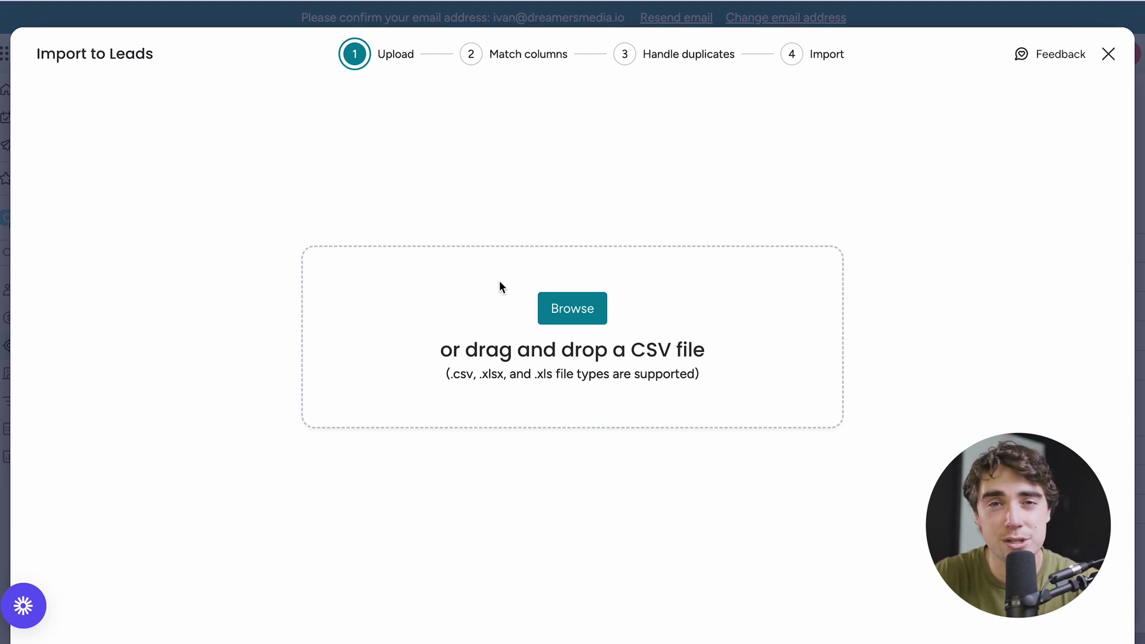
- Close the Import to Leads wizard without uploading a file
left_click(1110, 55)
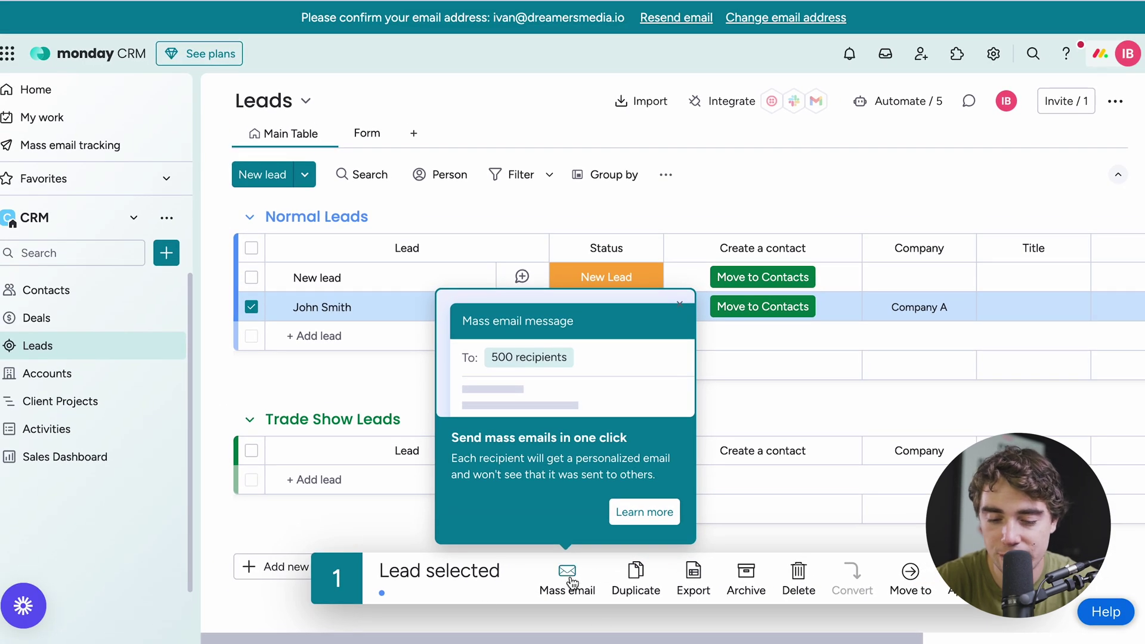
- Connect a Google account for Mass email and allow monday.com access
left_click(567, 576)
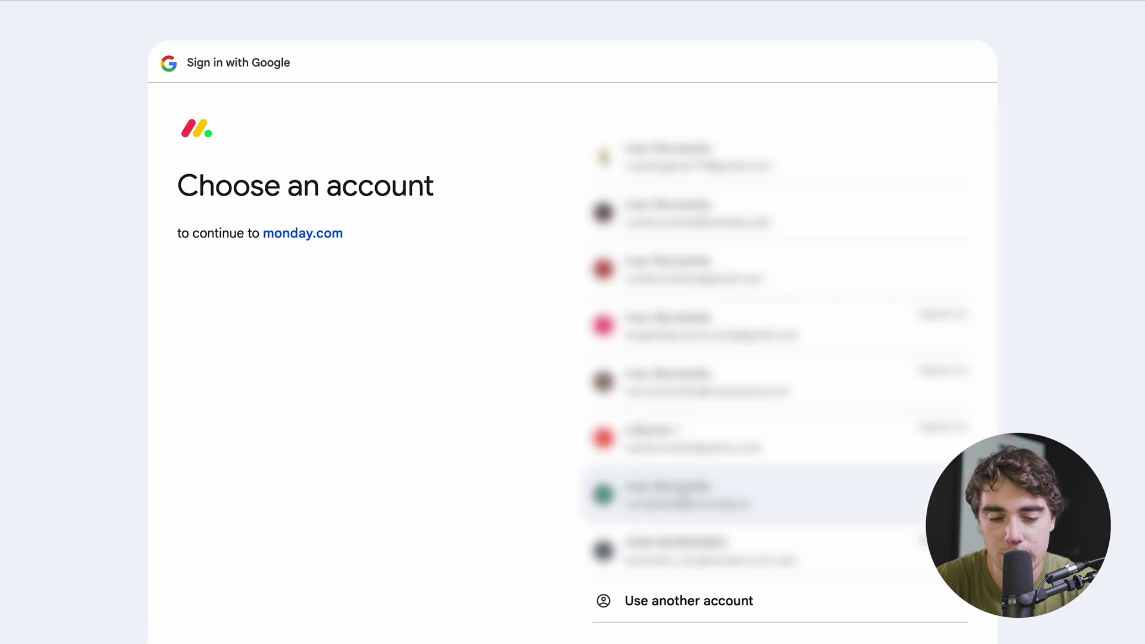
left_click(686, 486)
left_click(704, 477)
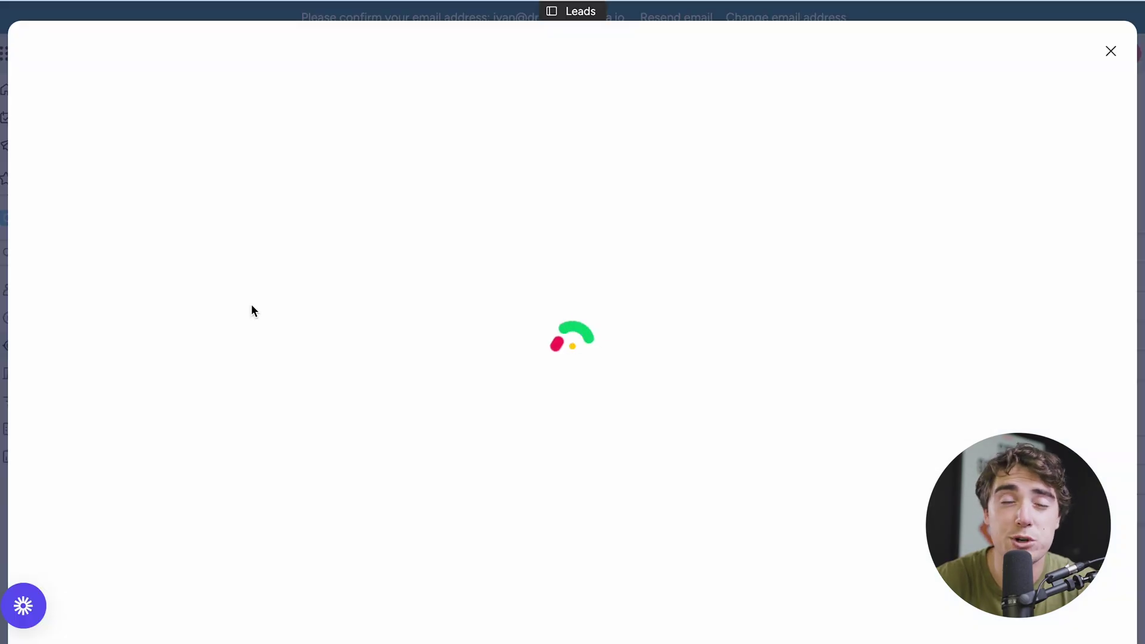
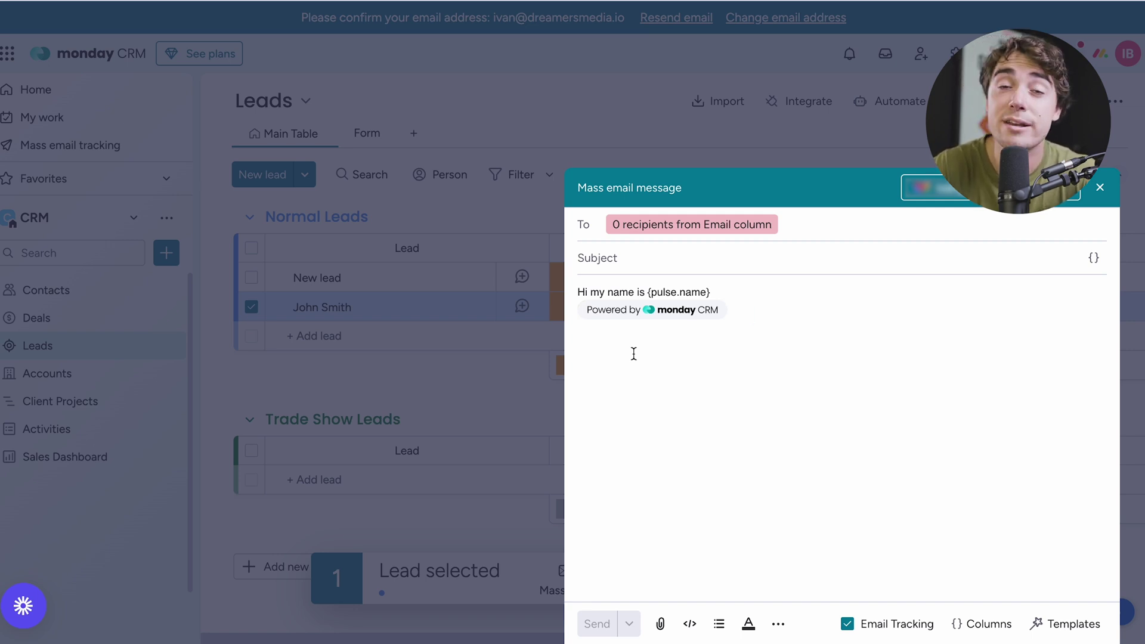
- Discard the mass email draft without sending it
left_click(685, 155)
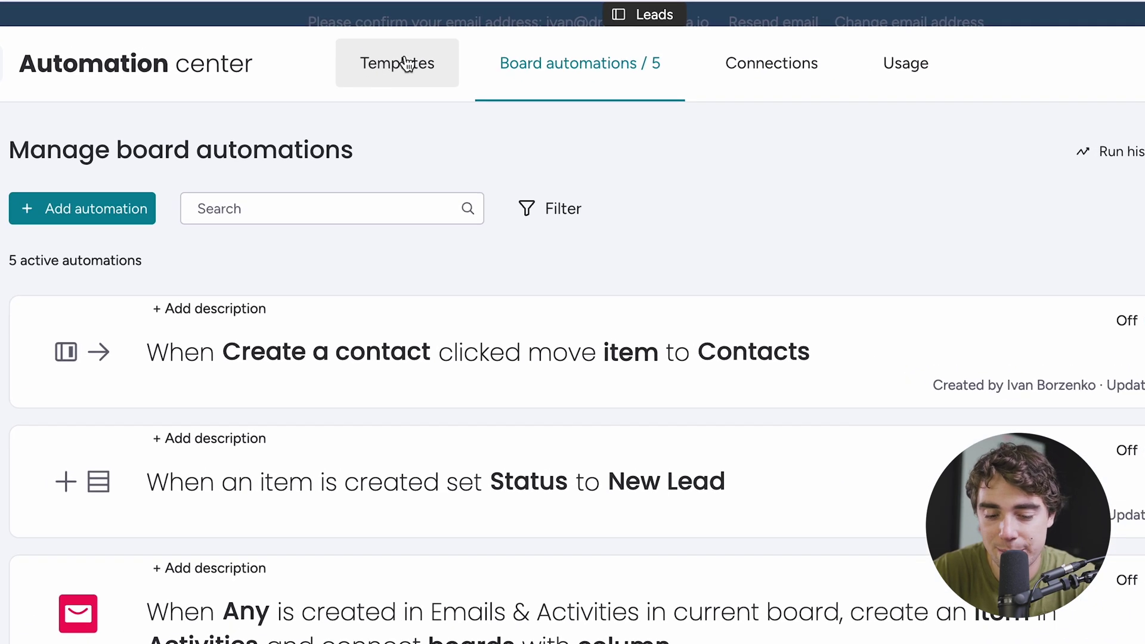
- Find the Status change move-item-to-group template among the automation templates and start using it
left_click(372, 74)
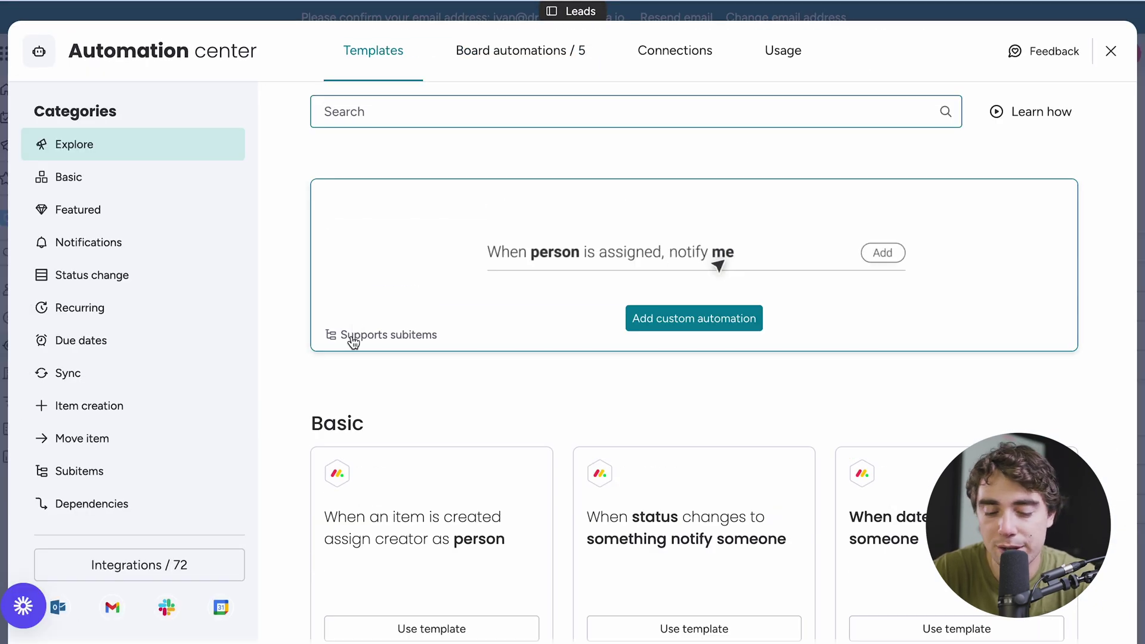
scroll(358, 430, "down", 1)
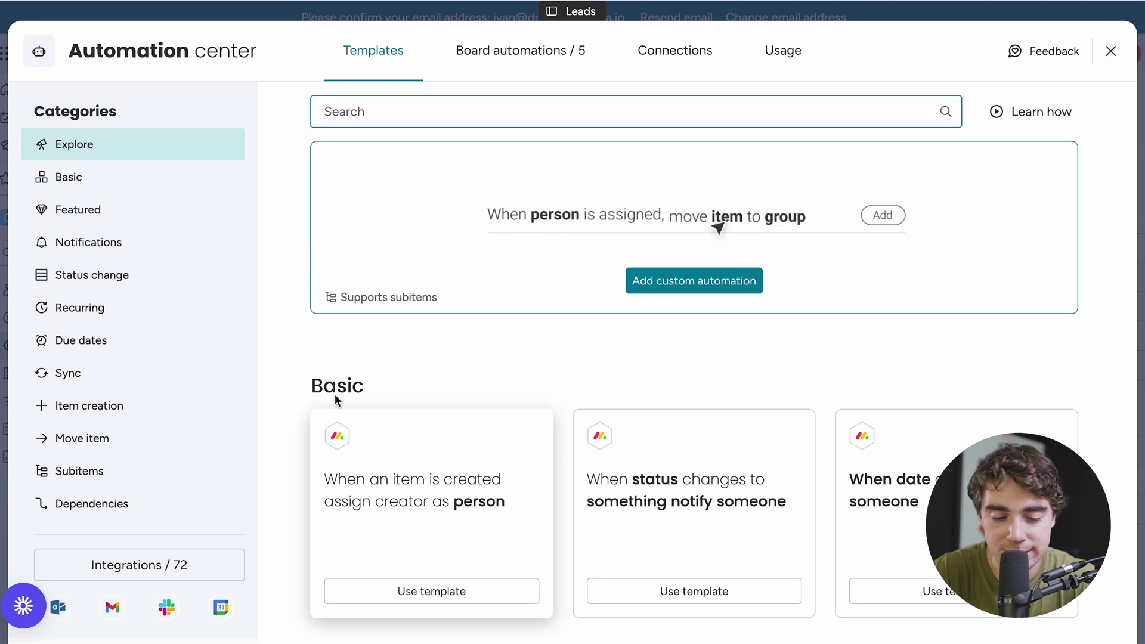
scroll(396, 371, "down", 10)
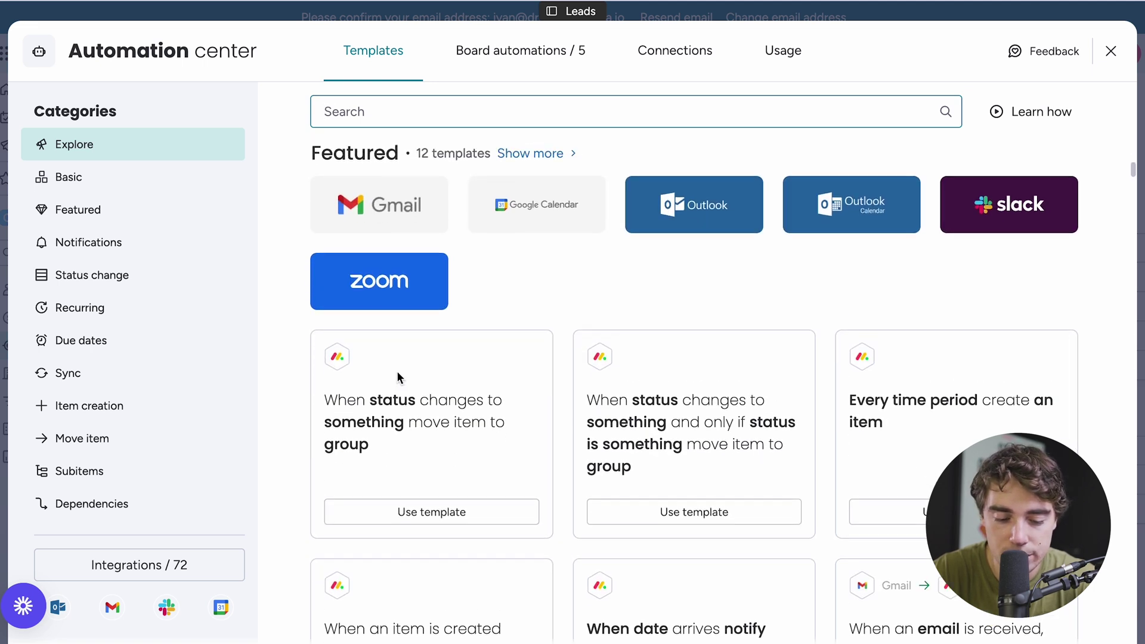
scroll(388, 373, "down", 15)
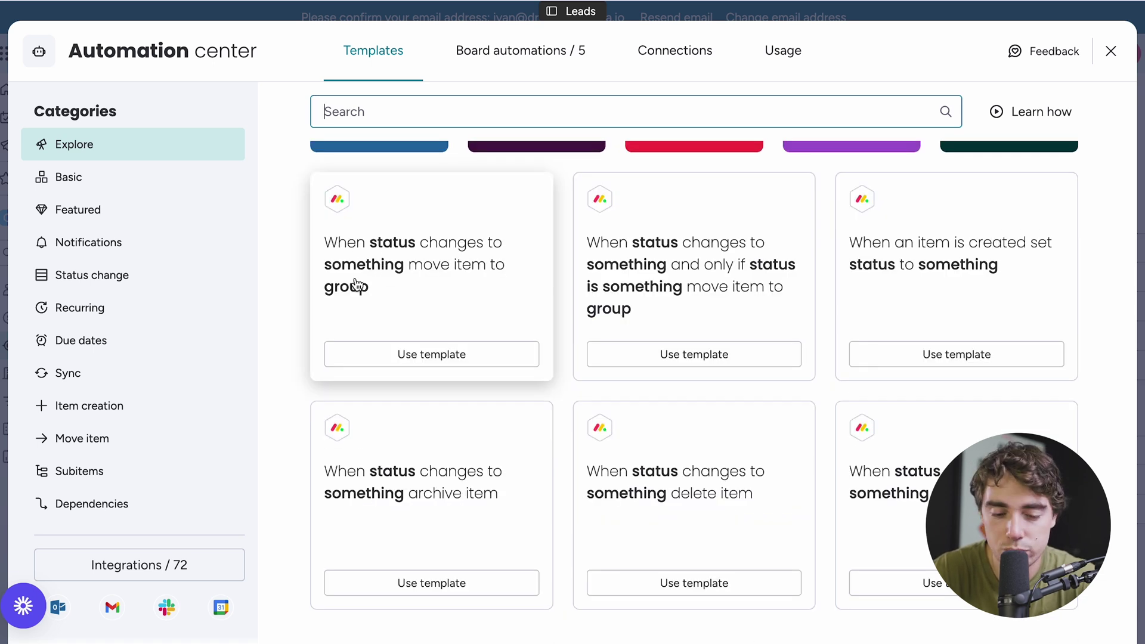
left_click(401, 357)
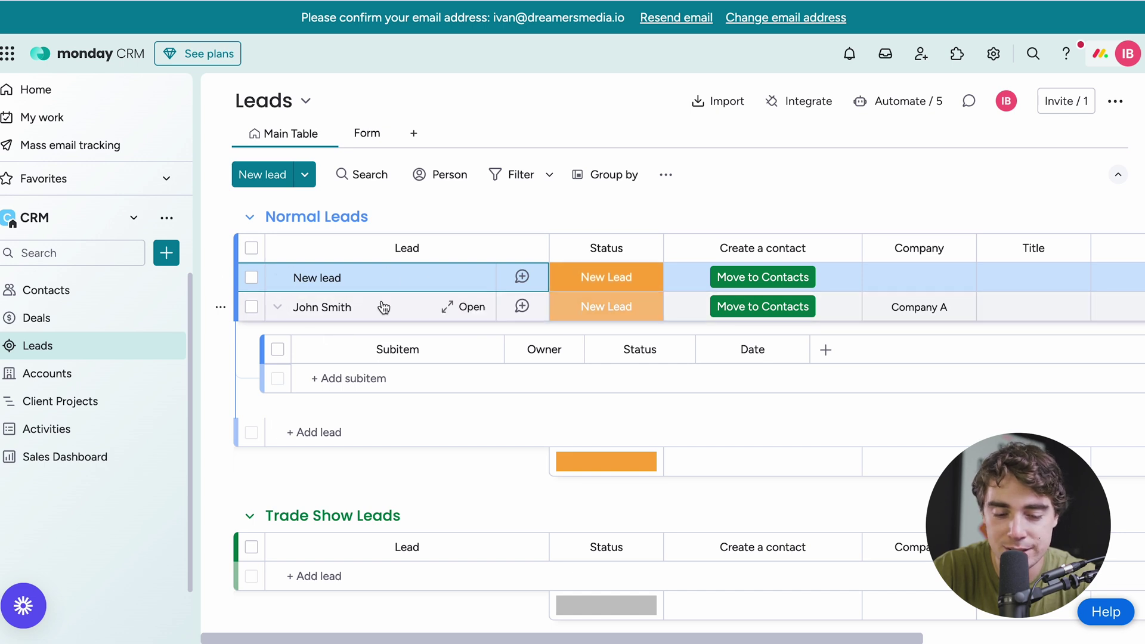
- Open the lead's item page from its row on the Leads board
left_click(448, 308)
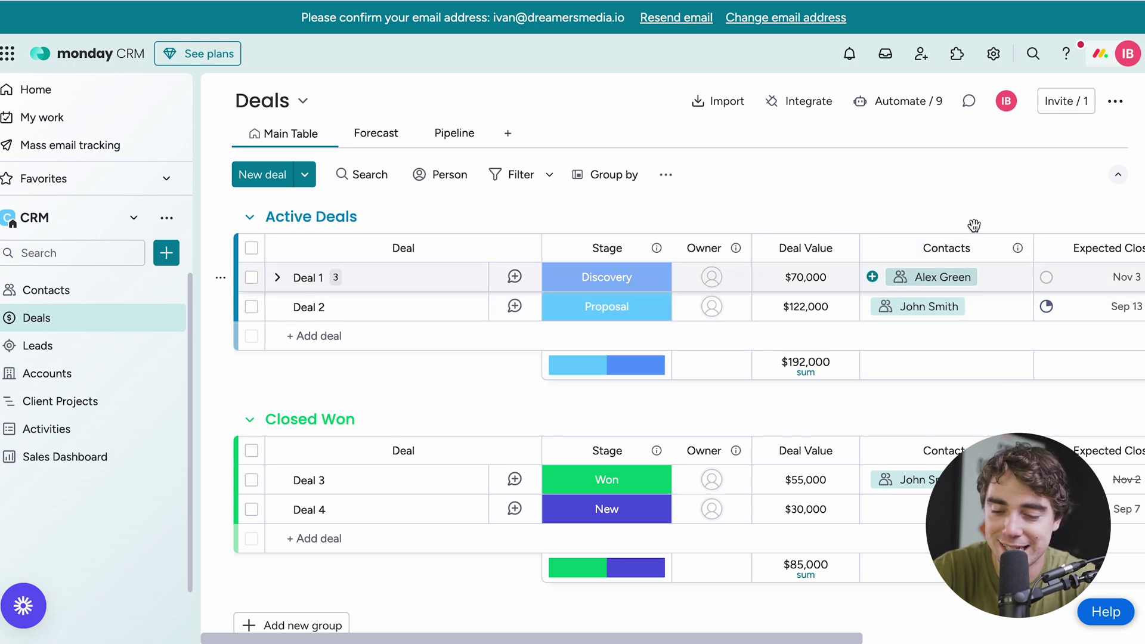
- Scan the Deals table columns, then view the Forecast charts and the stage Pipeline
scroll(871, 285, "right", 2)
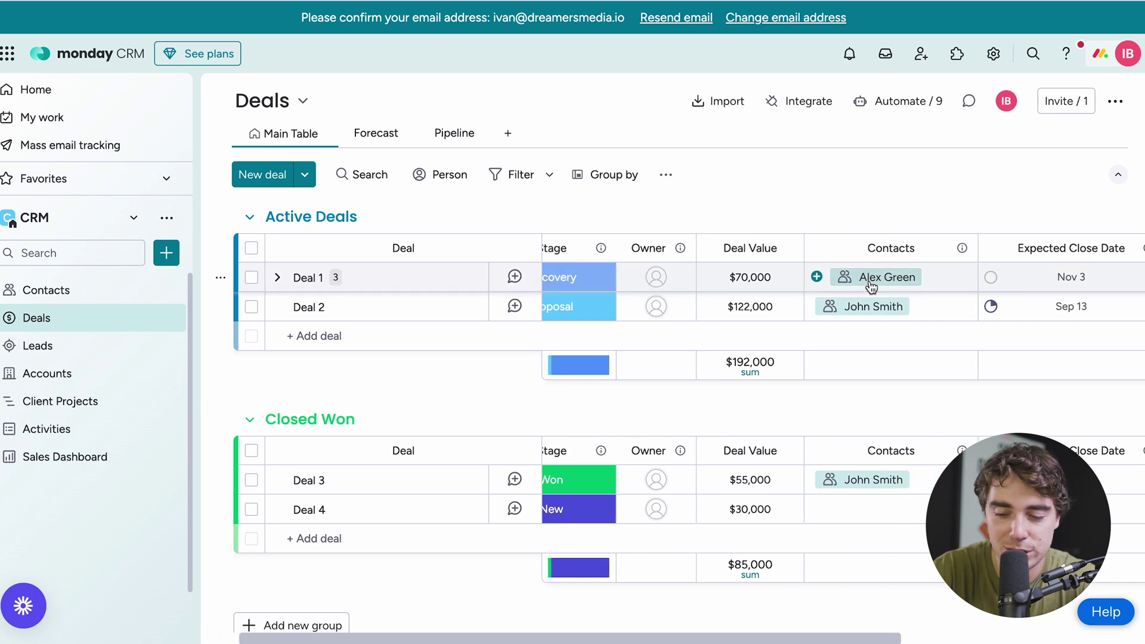
scroll(954, 286, "right", 4)
scroll(966, 293, "right", 4)
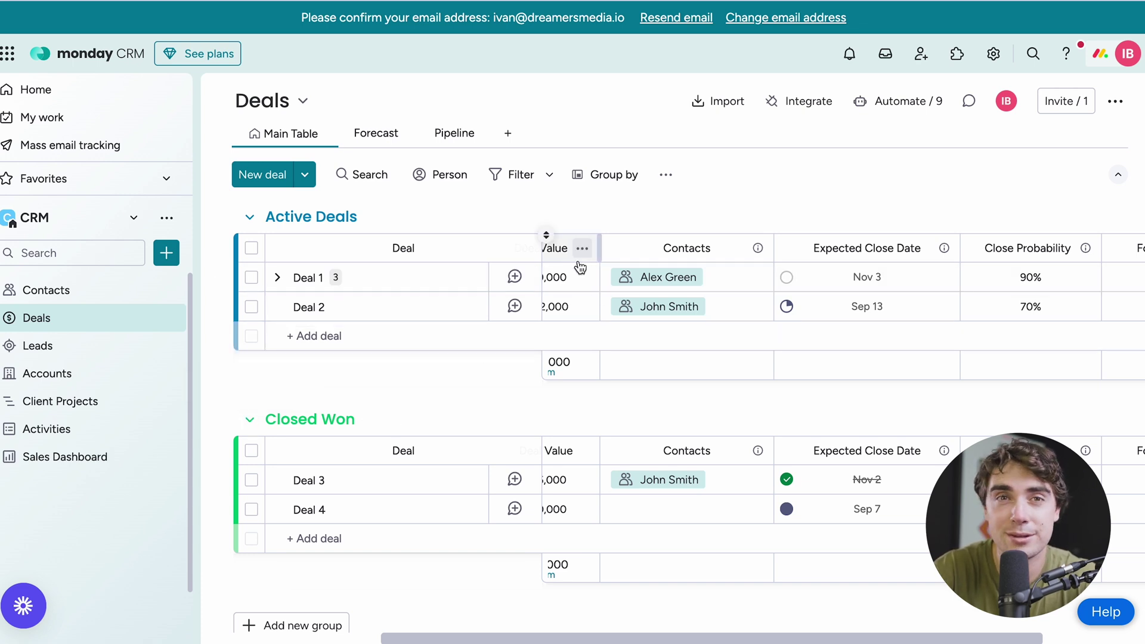
left_click(376, 133)
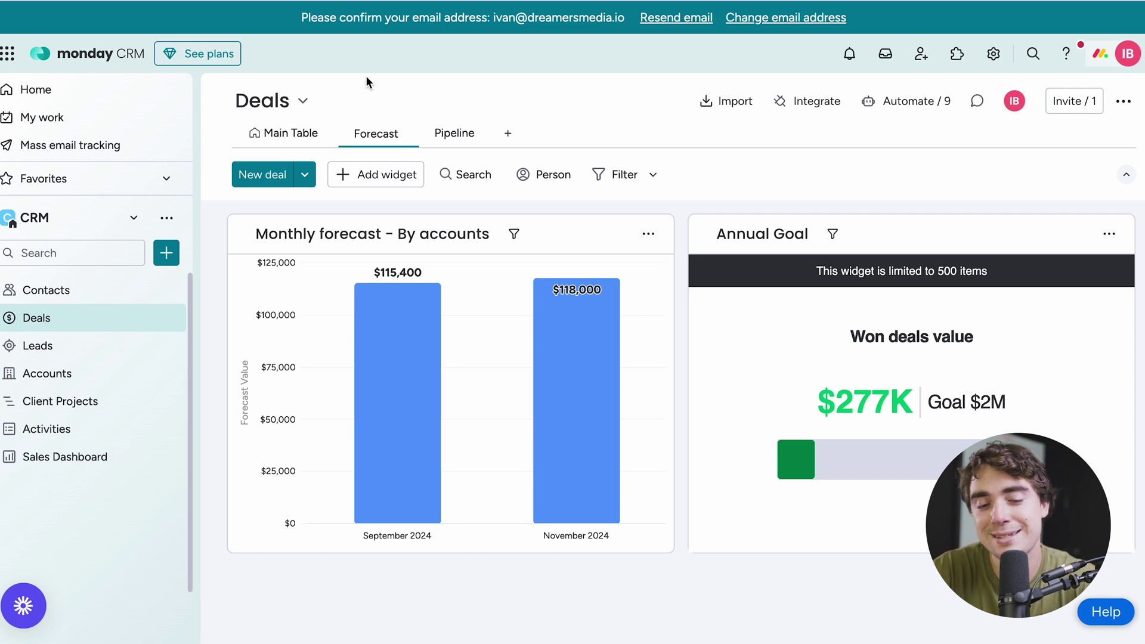
left_click(454, 134)
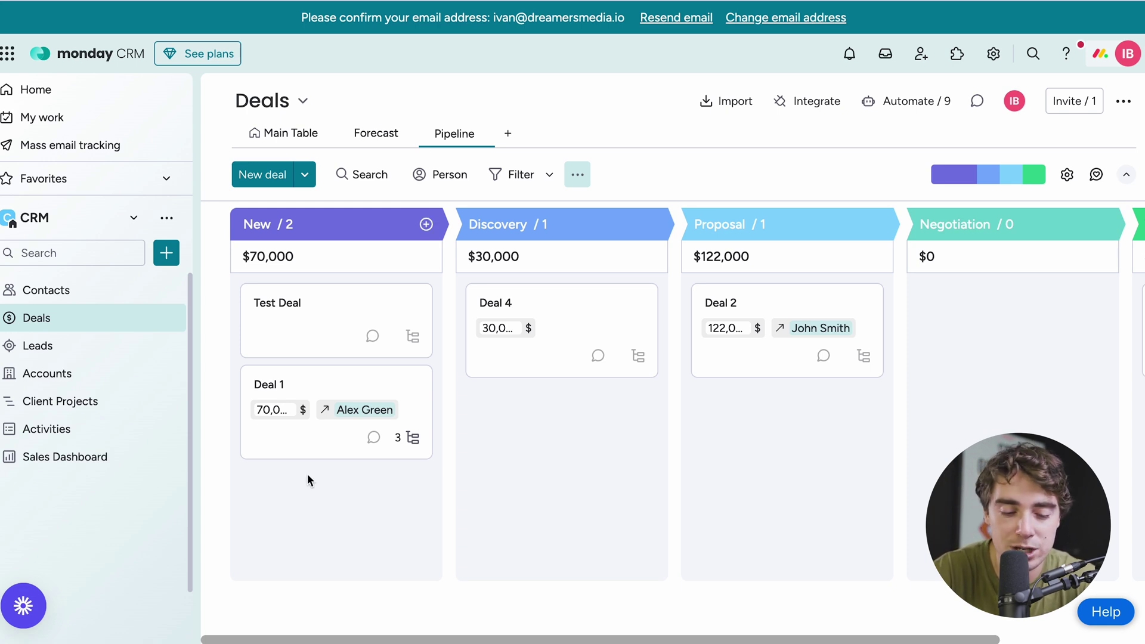
- Open Deal 1's details and bring up its activity log
left_click(313, 445)
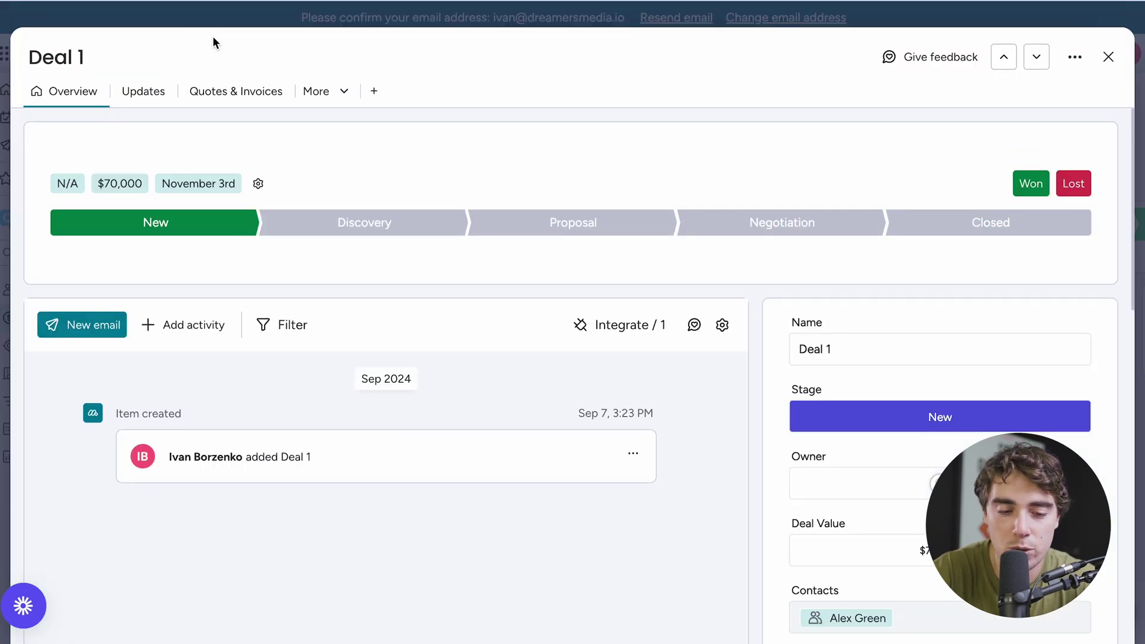
left_click(325, 92)
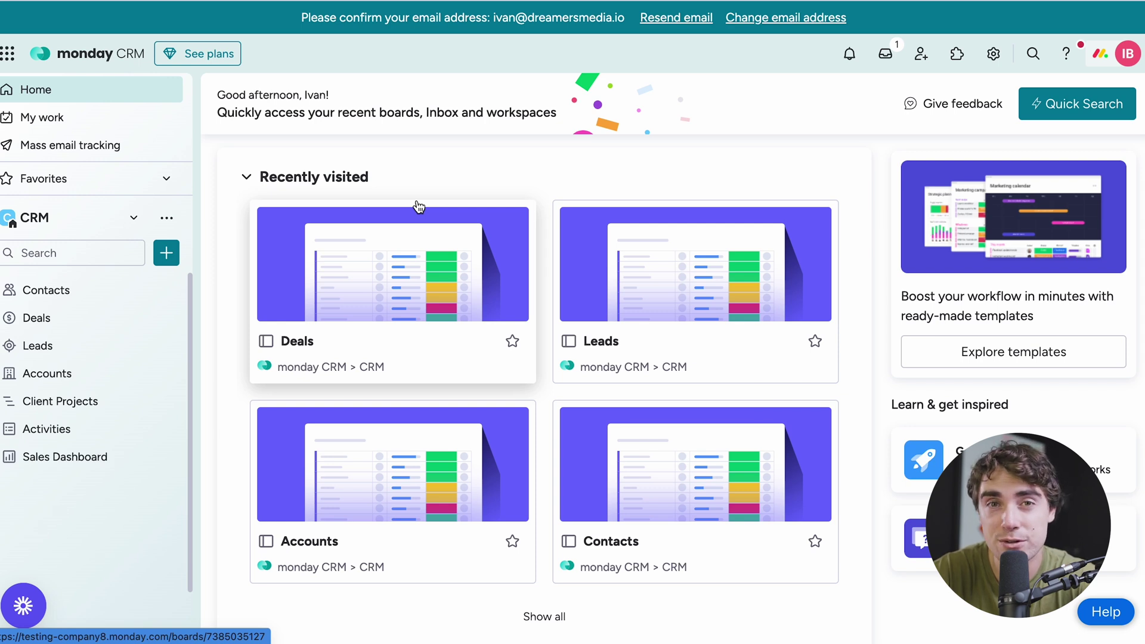
- Look through the Add widget types (Chart, Numbers, Battery, Gantt) and close the list without adding one
scroll(524, 179, "down", 2)
scroll(524, 185, "up", 2)
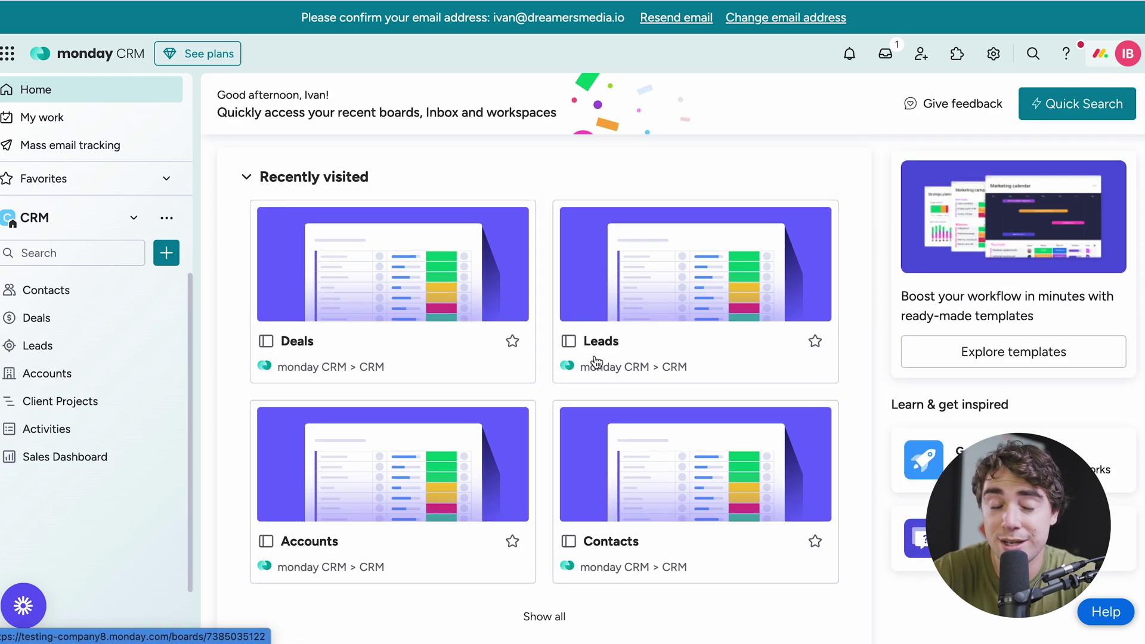
scroll(524, 197, "down", 5)
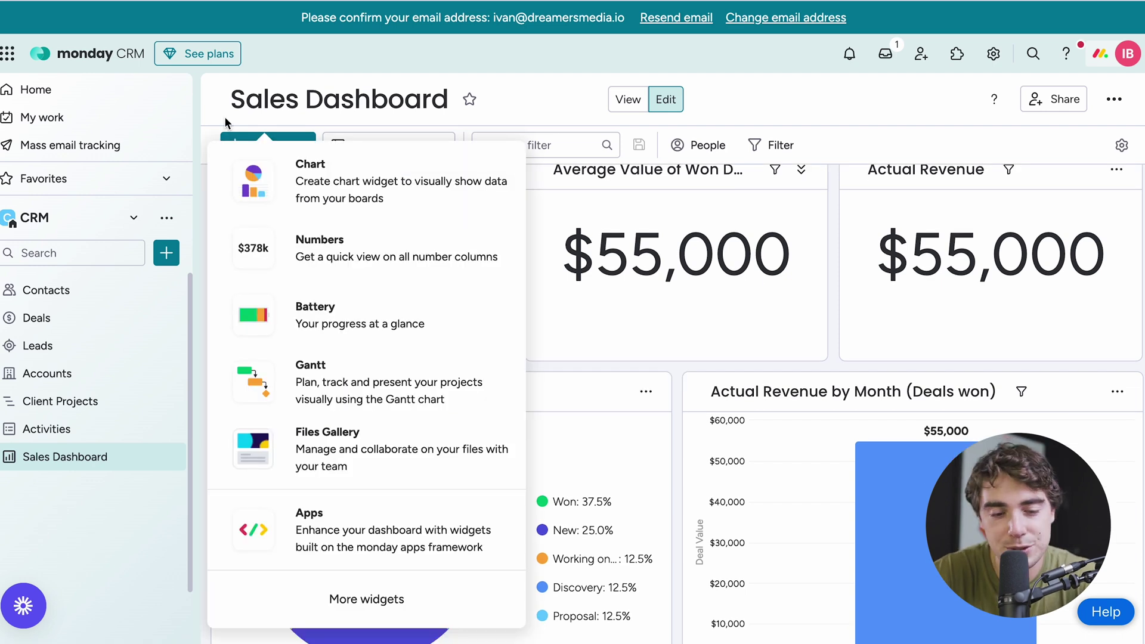
left_click(226, 117)
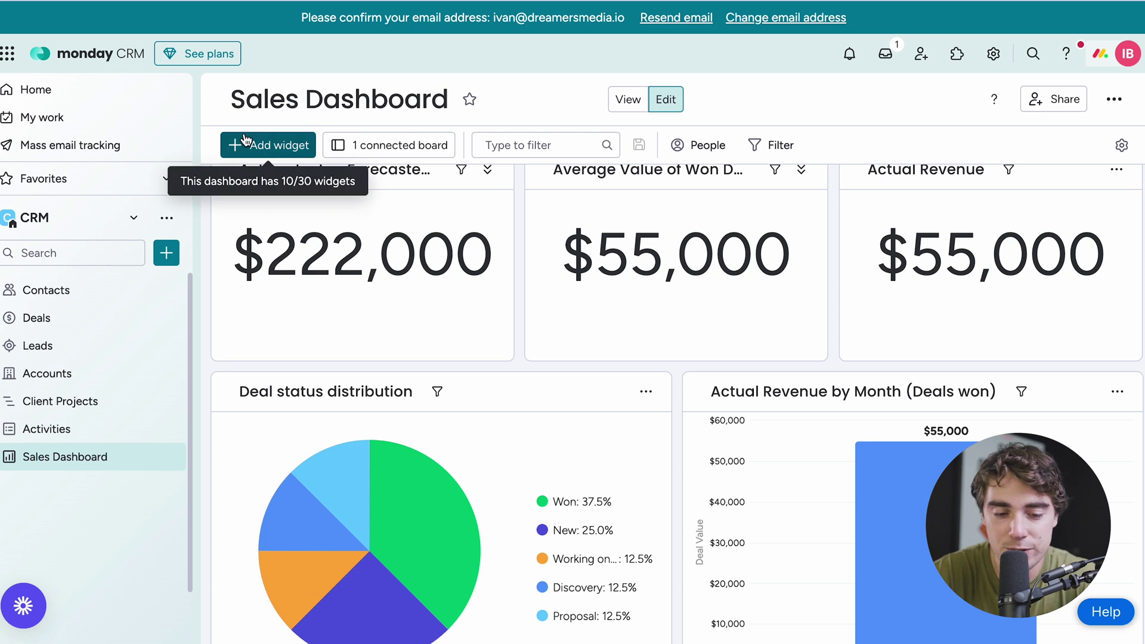
left_click(246, 143)
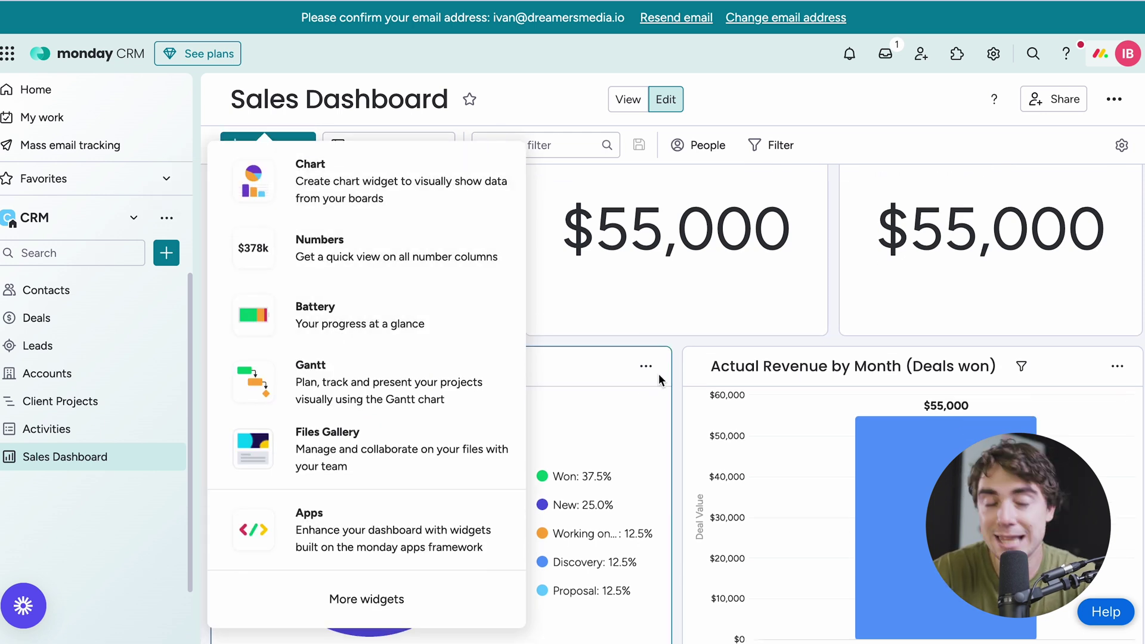
left_click(631, 335)
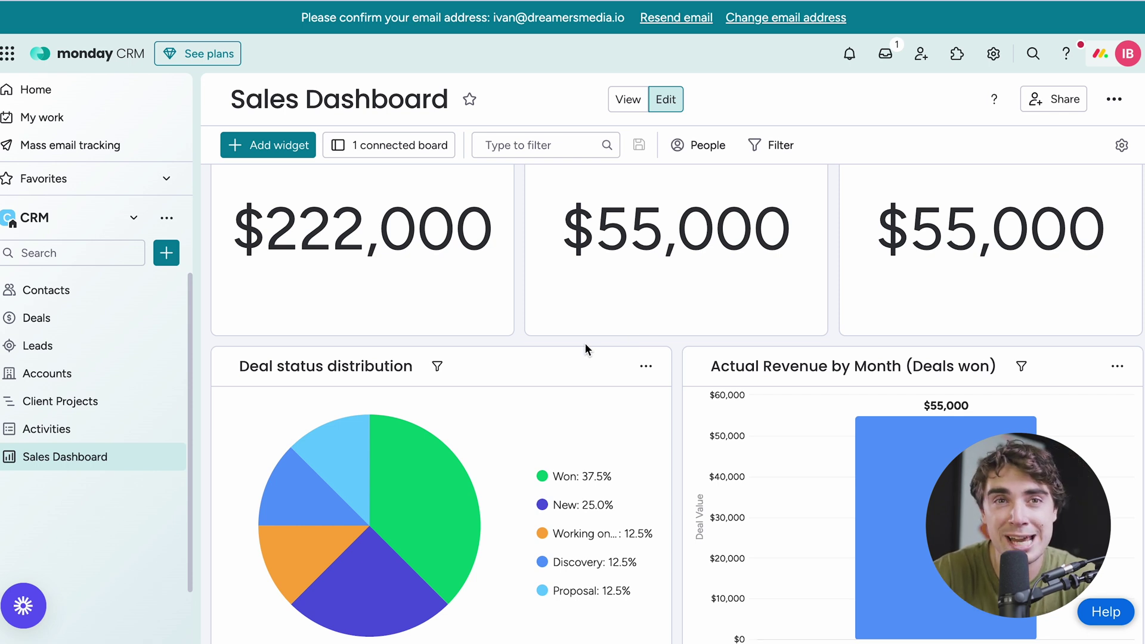
scroll(585, 344, "down", 5)
scroll(585, 344, "up", 6)
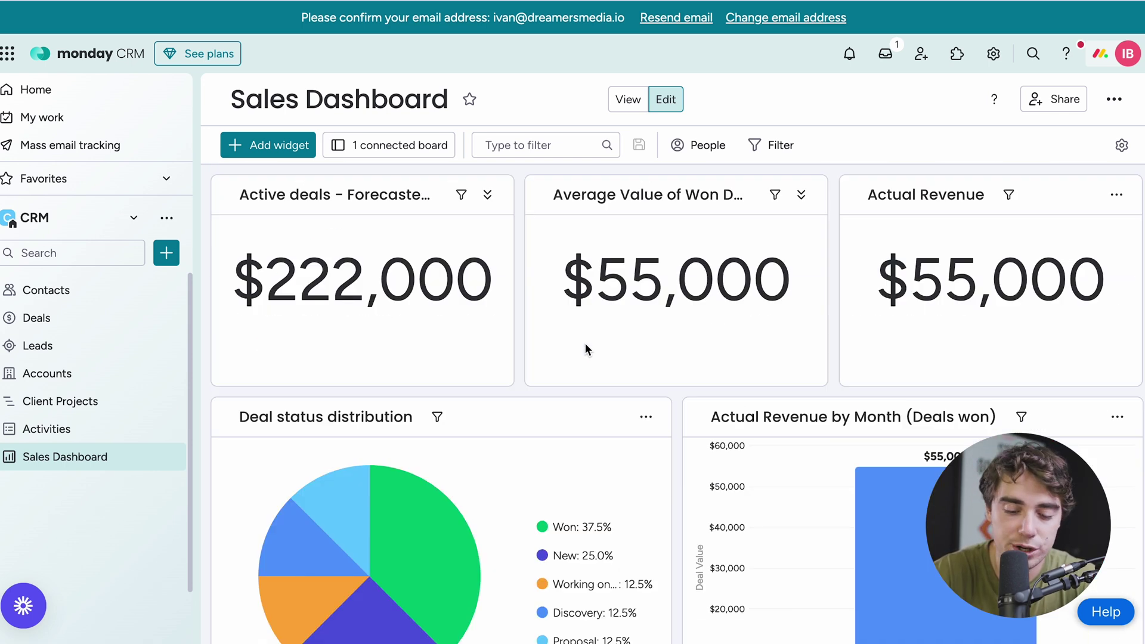
scroll(585, 346, "down", 2)
scroll(585, 346, "up", 2)
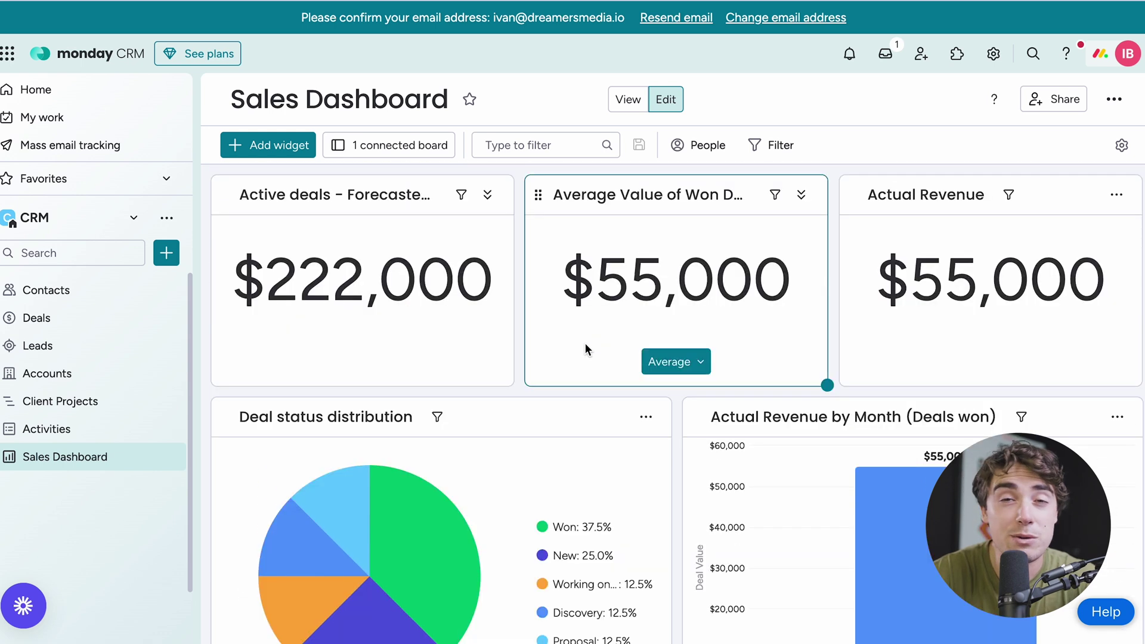